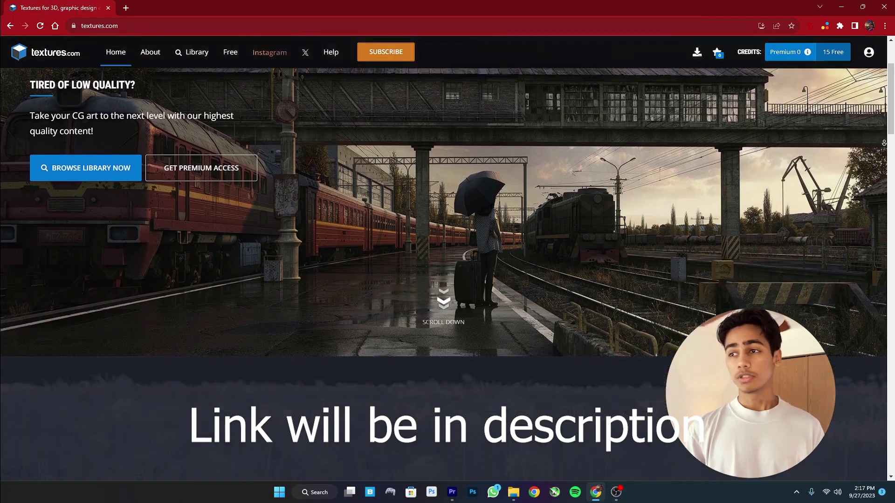
scroll(883, 142, "down", 2)
scroll(884, 142, "down", 2)
scroll(877, 140, "down", 1)
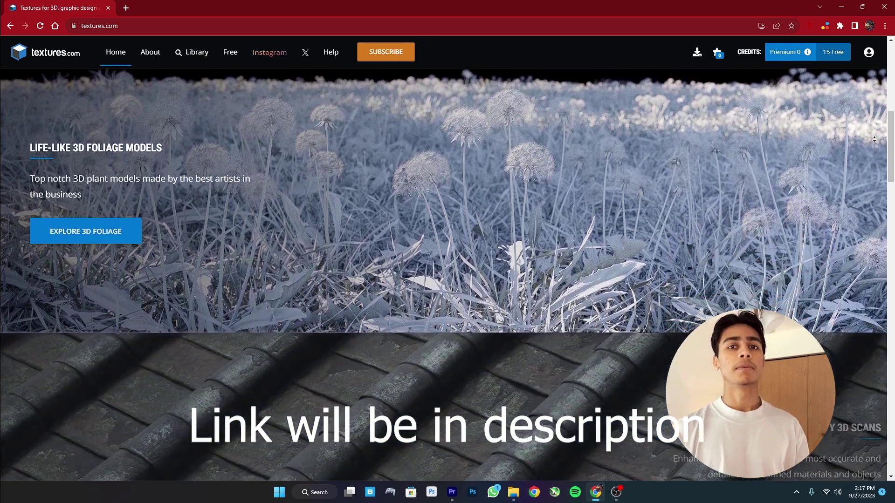
scroll(874, 139, "down", 1)
scroll(873, 139, "down", 1)
scroll(872, 140, "down", 2)
scroll(872, 143, "down", 3)
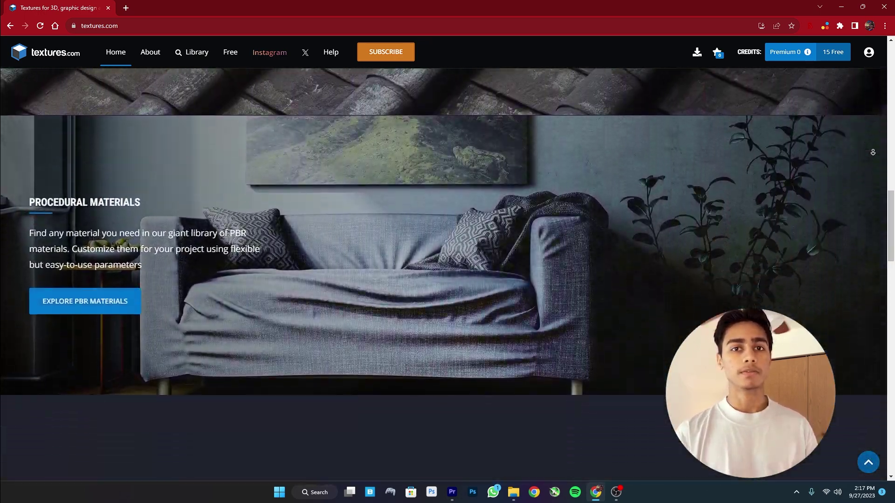
scroll(872, 146, "down", 3)
scroll(872, 146, "down", 3)
scroll(859, 150, "down", 3)
scroll(839, 161, "down", 2)
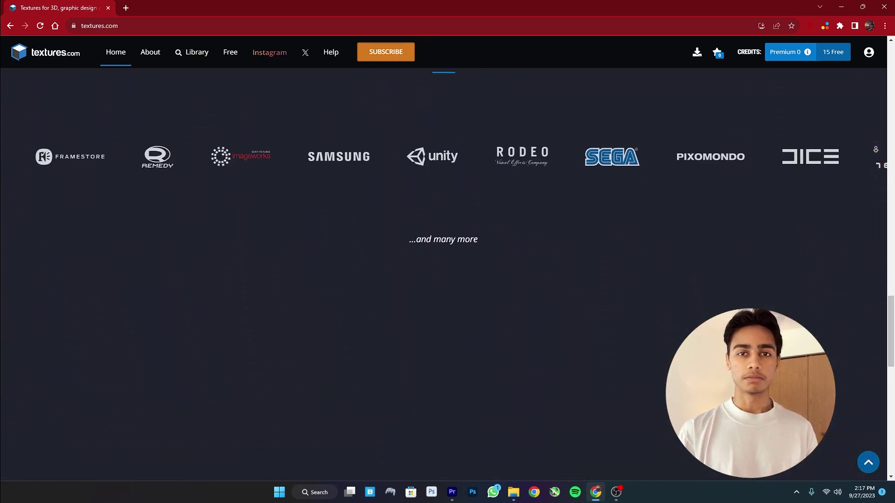
scroll(814, 175, "down", 2)
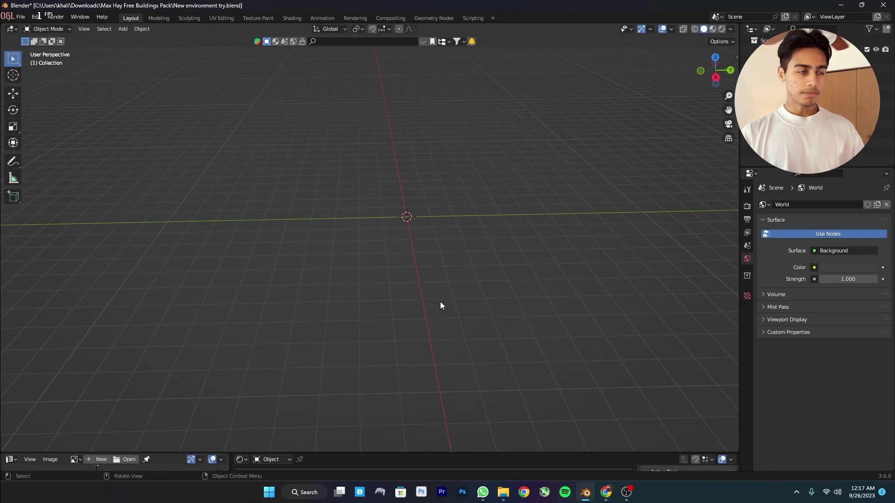
Add a plane to the scene and scale it up much larger
key("shift+a")
left_click(405, 212)
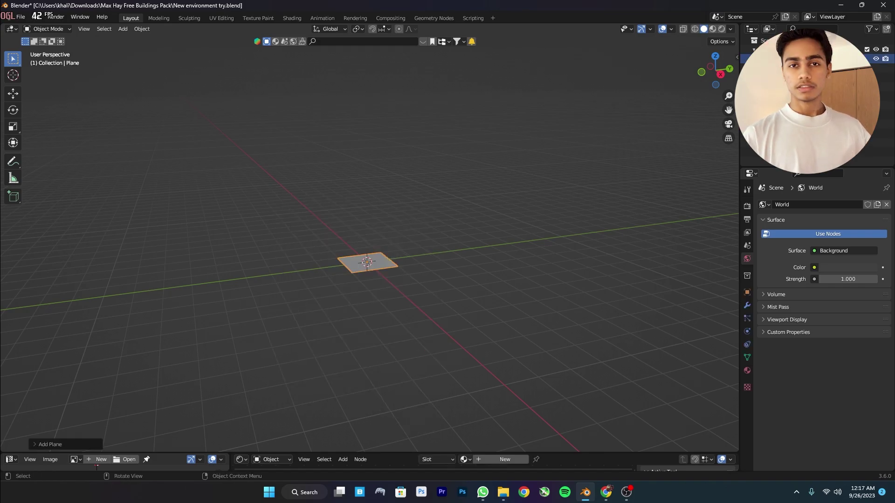
key("s")
left_click(590, 315)
Turn the bottom area into a taller Shader Editor and create a new material for the plane
left_click_drag(350, 453, 350, 334)
left_click(239, 340)
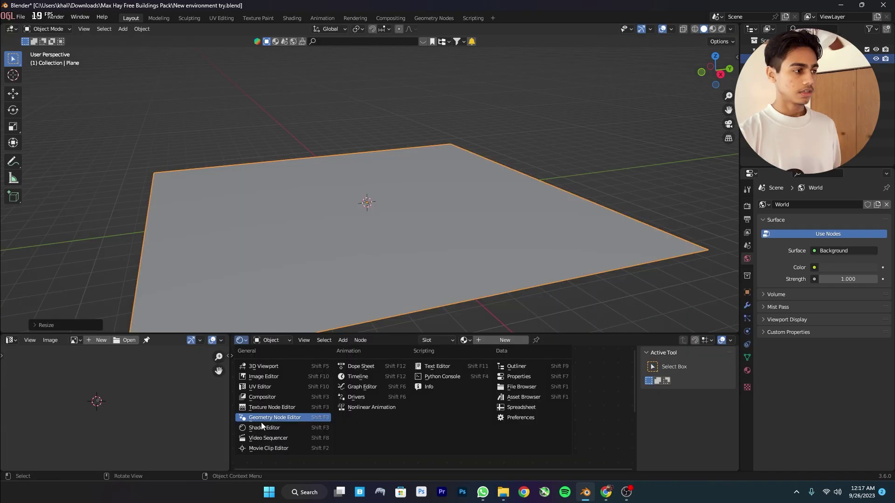
left_click(272, 428)
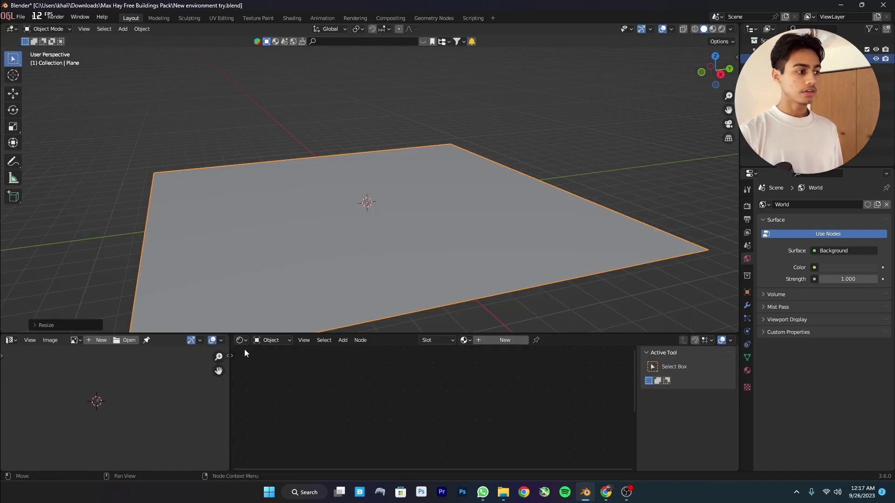
left_click(498, 340)
key("n")
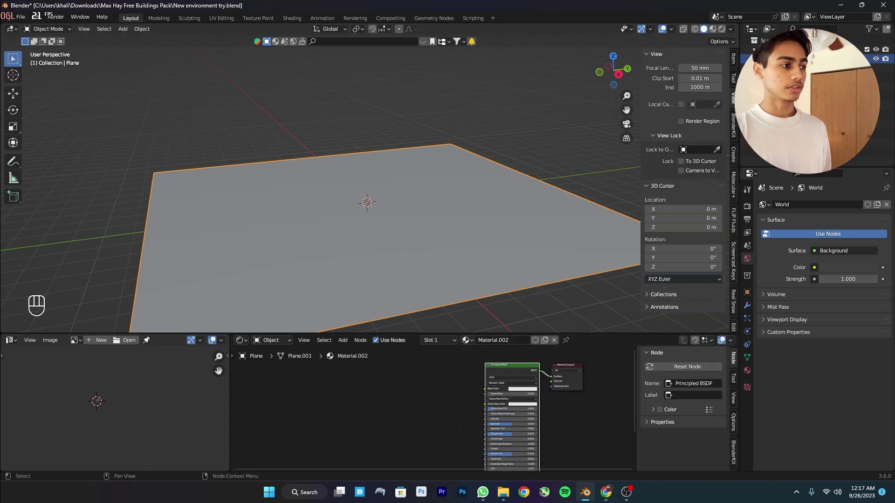
scroll(455, 400, "up", 2)
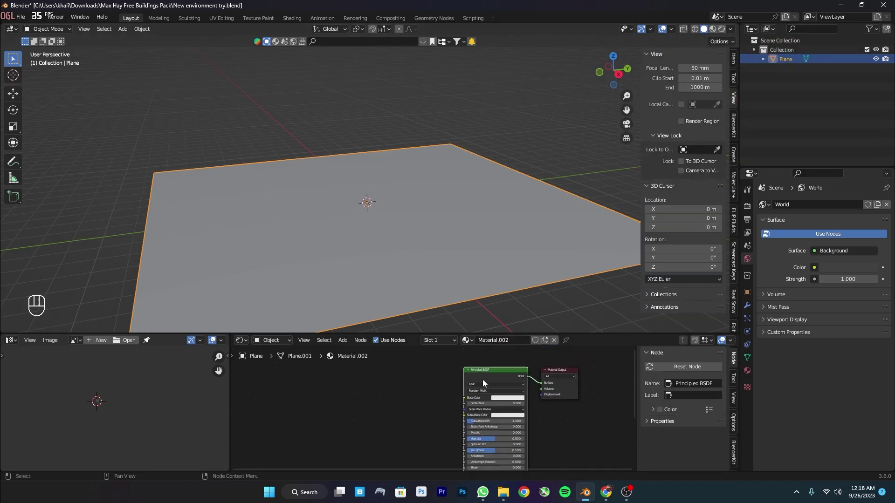
middle_click_drag(483, 380, 552, 390)
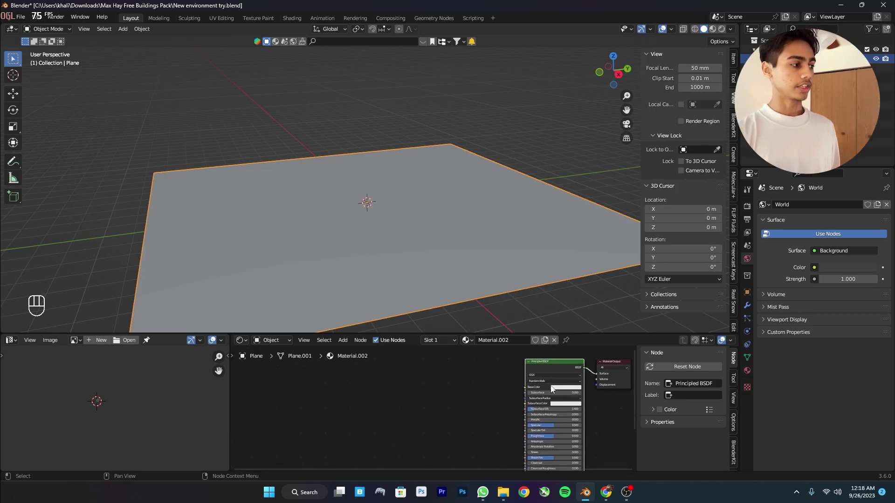
Load the four TexturesCom rock maps as texture nodes with Principled Texture Setup
key("ctrl+shift+t")
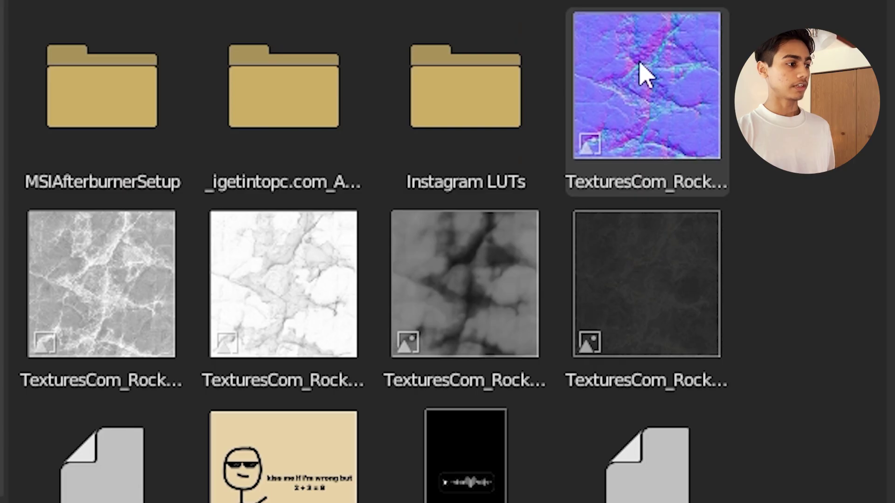
left_click(639, 74)
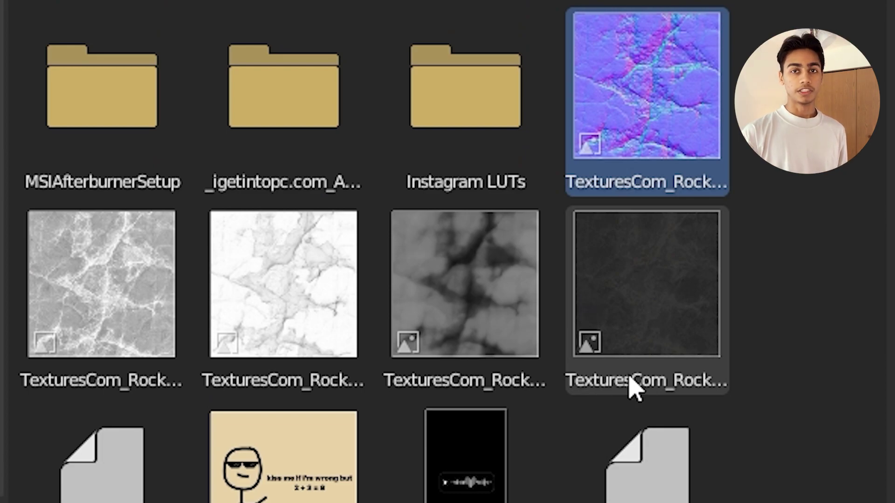
left_click(635, 344, "shift")
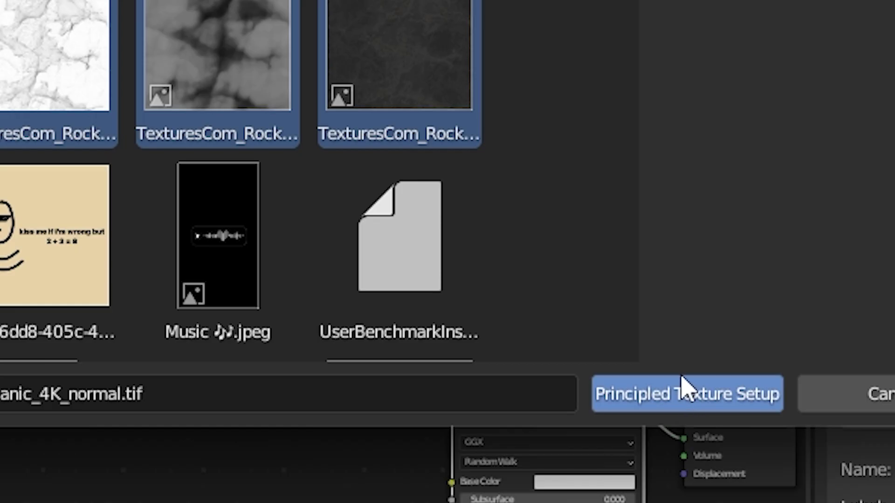
left_click(686, 388)
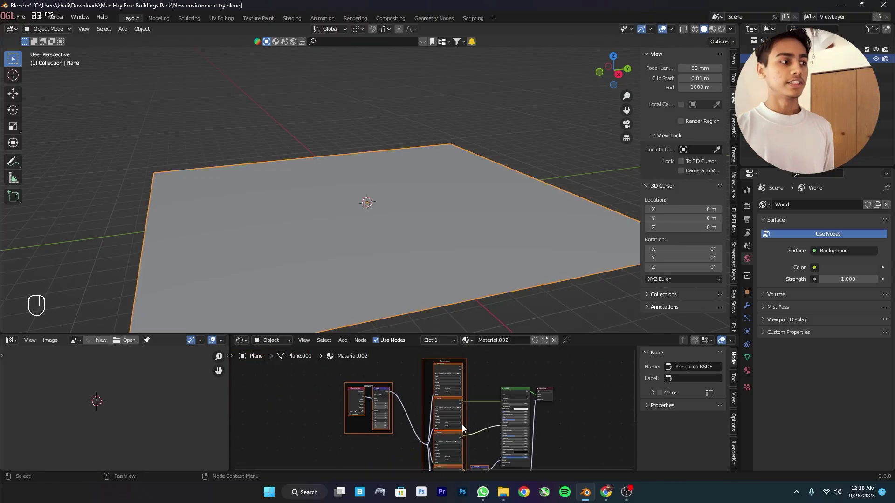
Set rendering to Cycles with the Experimental feature set on GPU Compute
left_click(747, 208)
left_click(840, 204)
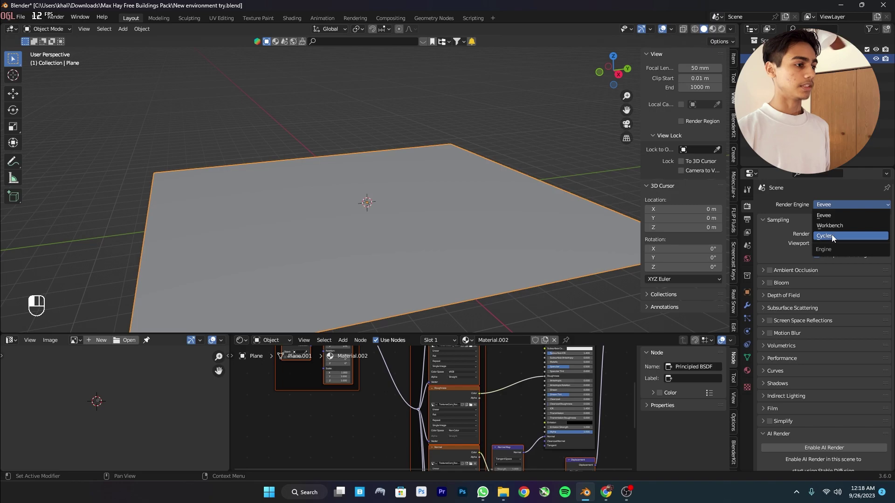
left_click(832, 235)
left_click(842, 225)
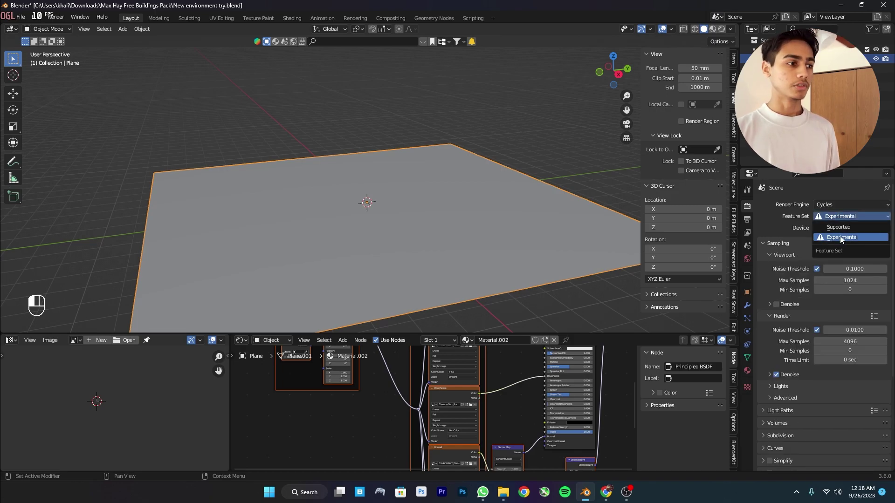
left_click(839, 235)
left_click(837, 248)
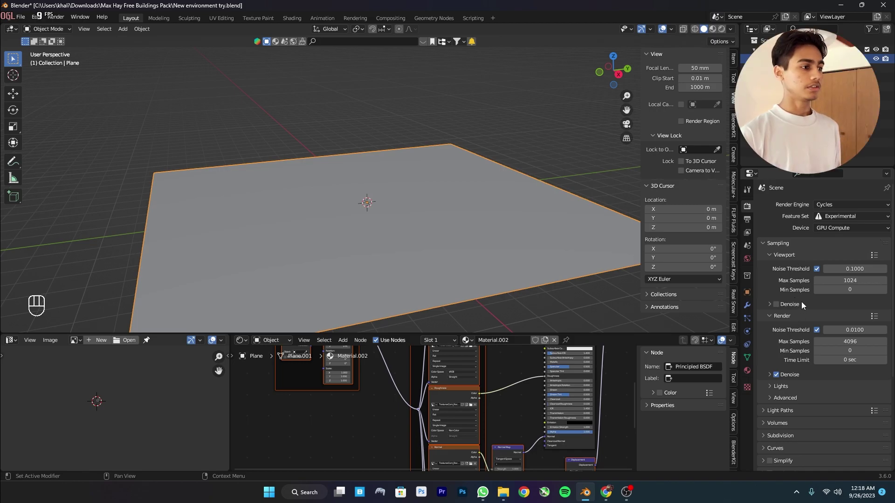
scroll(801, 301, "down", 1)
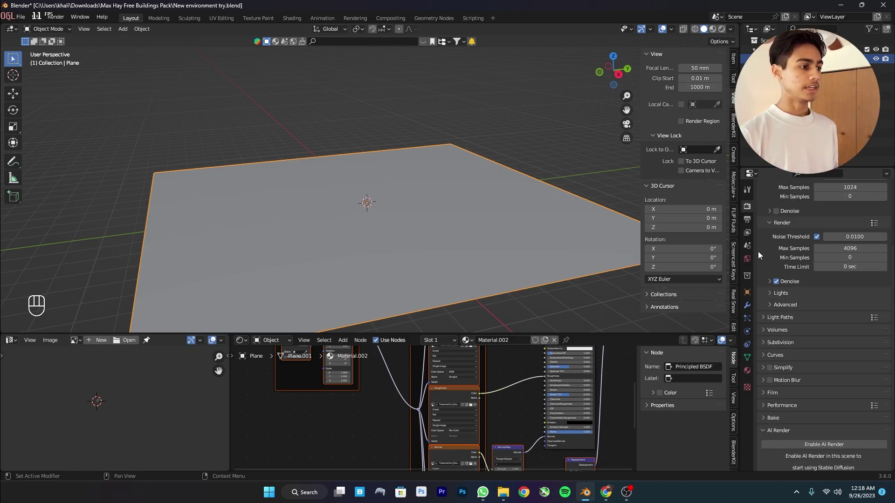
Add a Simple, adaptive Subdivision Surface modifier to the plane
left_click(747, 305)
left_click(819, 204)
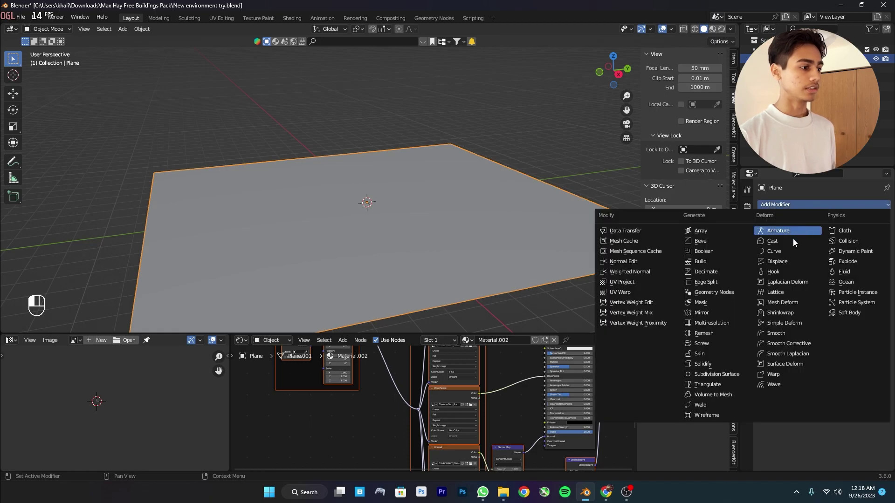
left_click(718, 374)
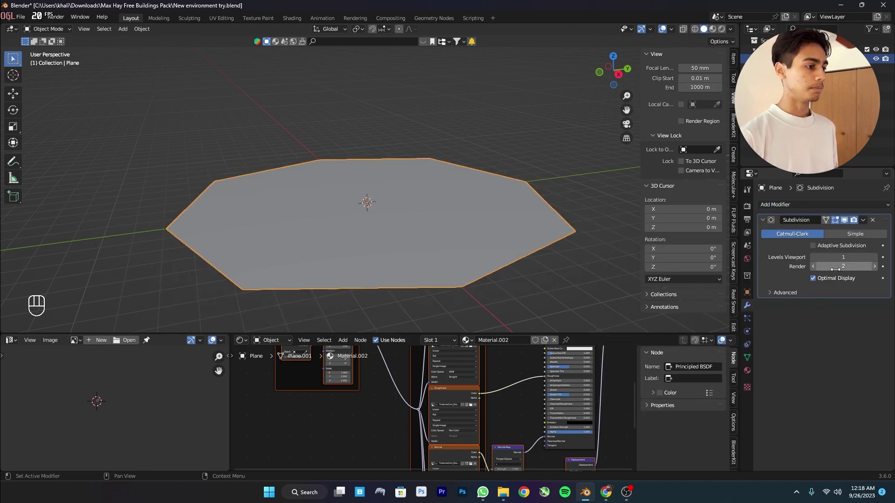
left_click(849, 234)
left_click(824, 245)
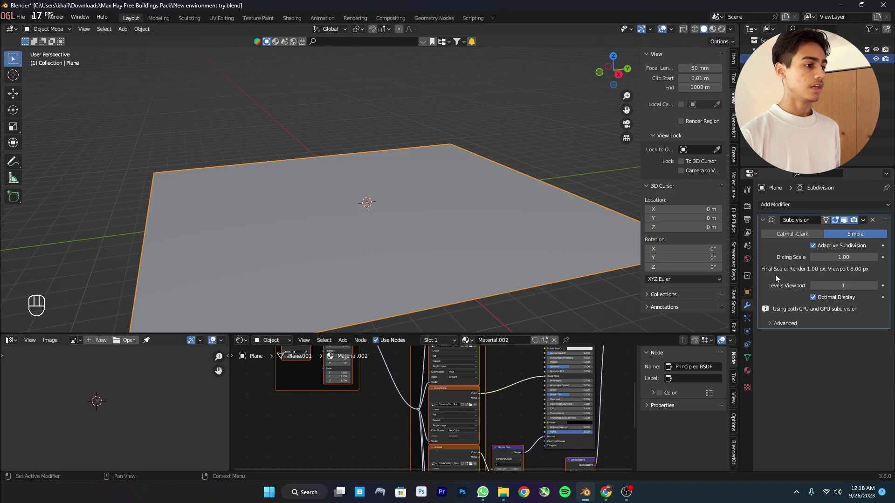
Set the plane material's displacement method to Displacement and Bump
left_click(747, 370)
scroll(860, 359, "down", 5)
scroll(860, 359, "down", 5)
scroll(859, 359, "down", 5)
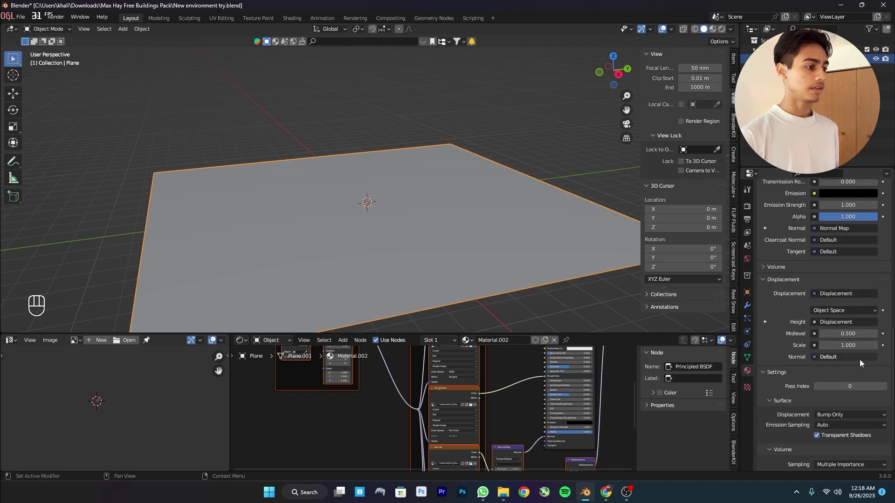
scroll(859, 359, "up", 4)
scroll(842, 363, "down", 6)
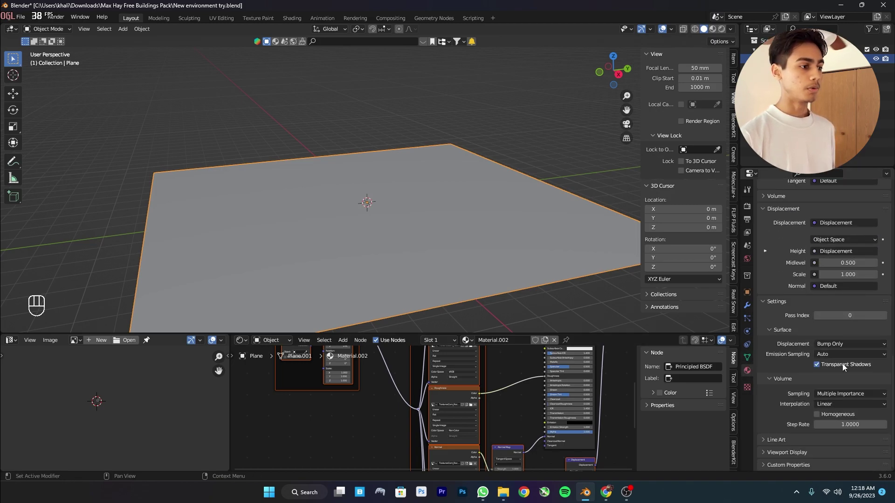
left_click(843, 345)
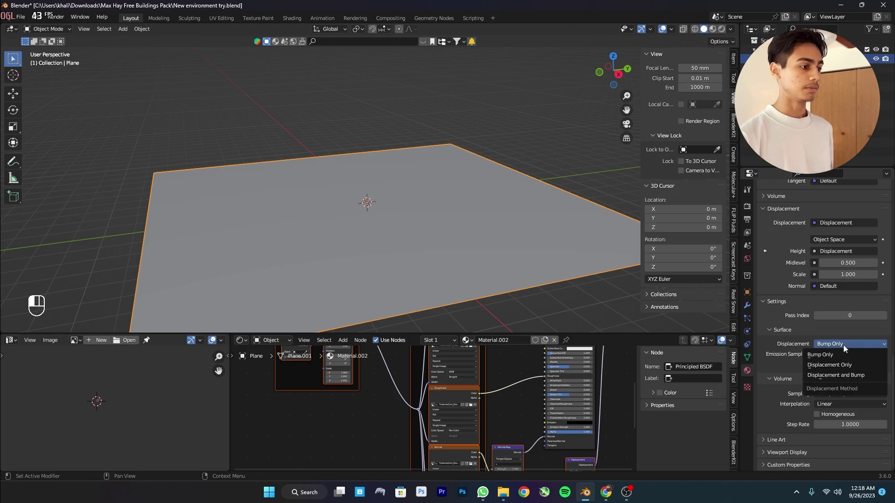
left_click(837, 374)
Preview the terrain in Rendered shading with a Sky Texture world background
left_click(722, 29)
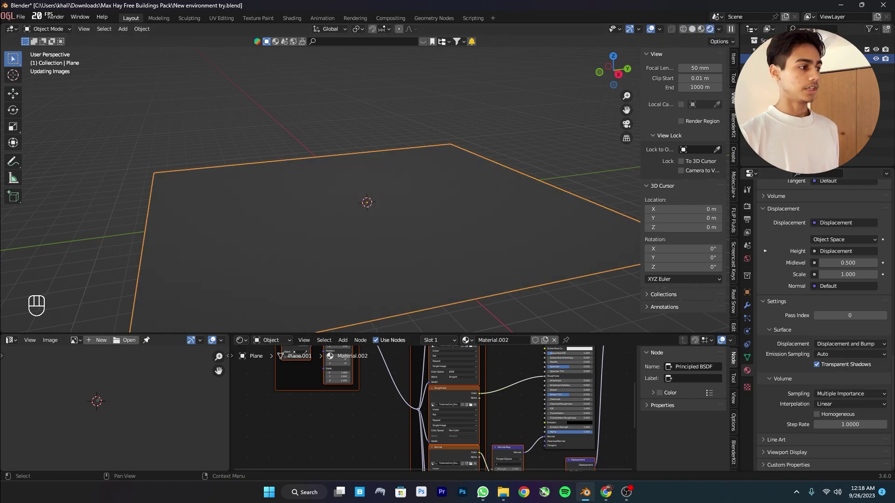
mouse_move(453, 239)
middle_mouse_down()
mouse_move(350, 242)
mouse_move(277, 205)
middle_mouse_up()
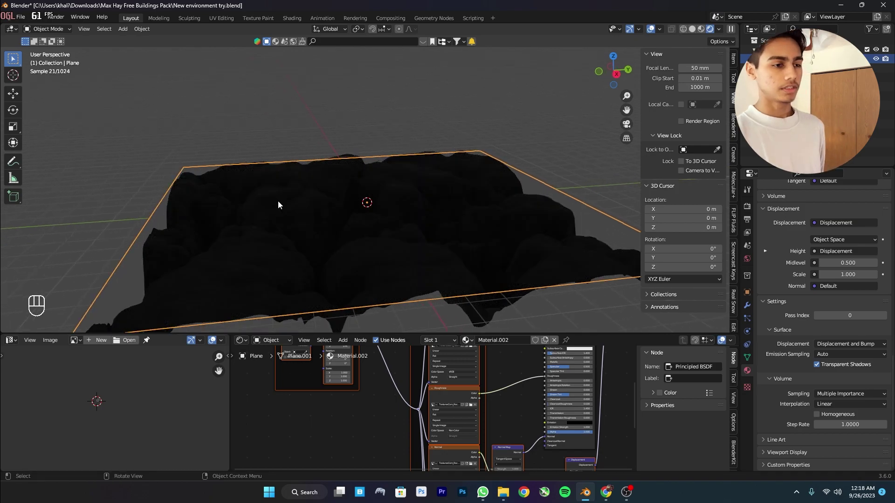
left_click(748, 258)
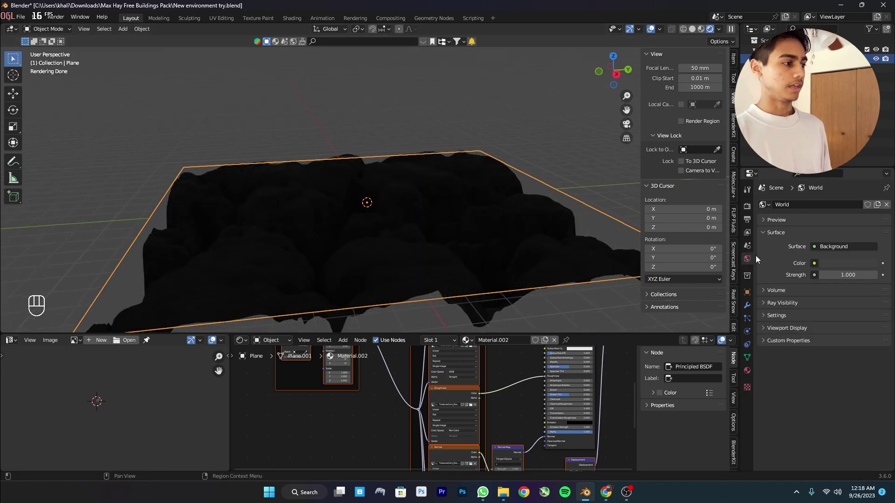
left_click(814, 263)
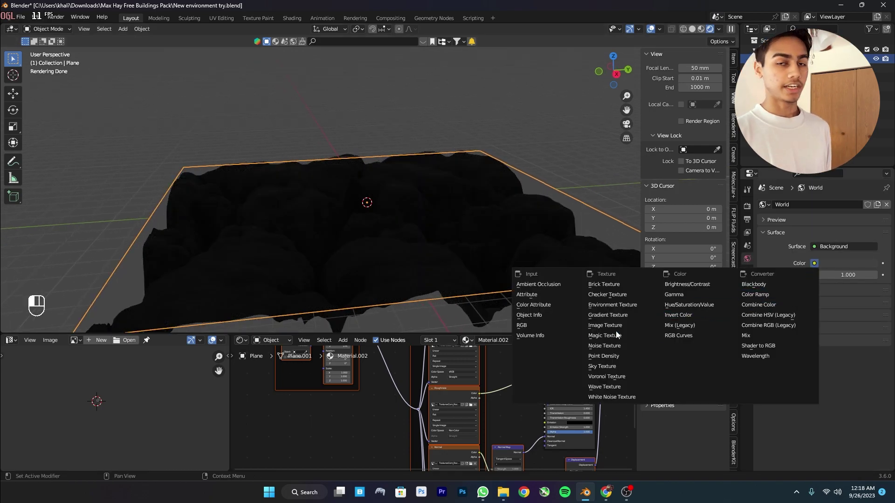
left_click(607, 365)
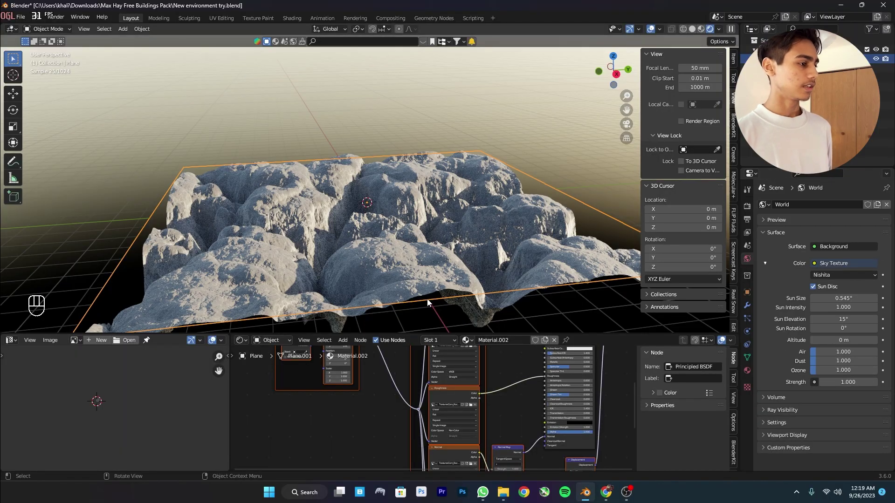
mouse_move(495, 256)
middle_mouse_down()
mouse_move(112, 226)
mouse_move(413, 170)
mouse_move(376, 218)
middle_mouse_up()
scroll(414, 170, "up", 5)
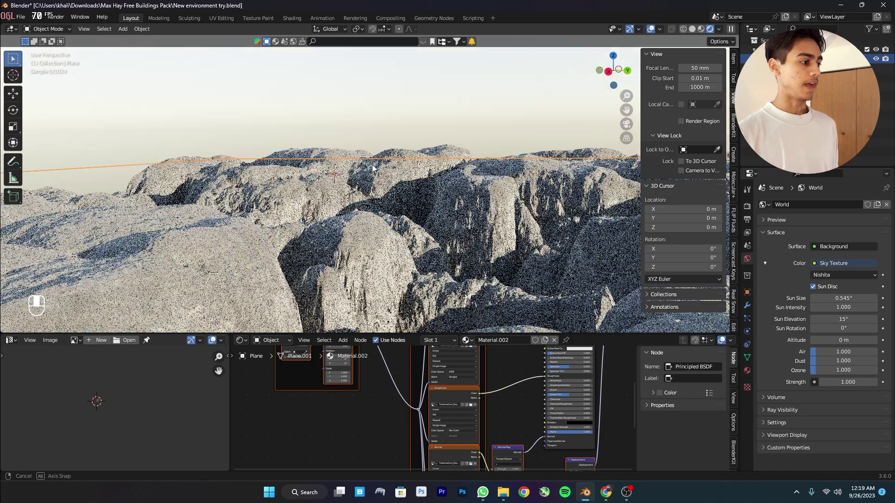
scroll(369, 210, "down", 6)
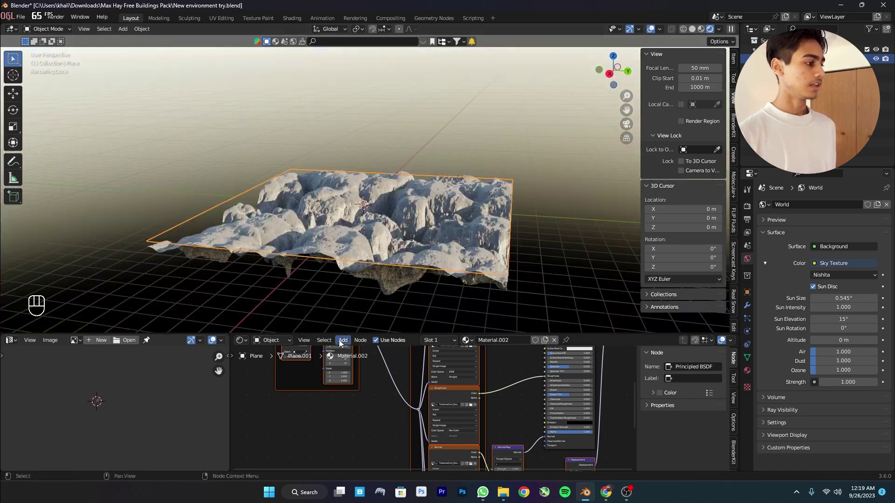
Show the plane's UVs in the UV Editor and scale them up
key("Tab")
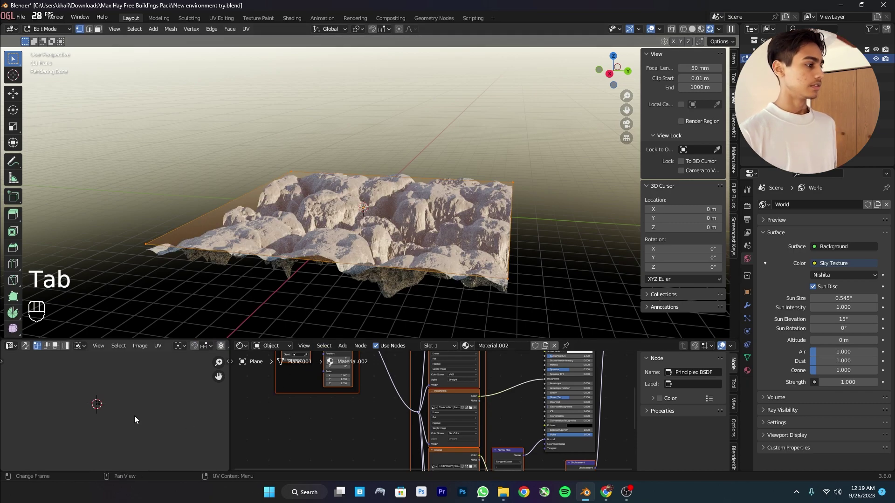
middle_click_drag(338, 417, 388, 462)
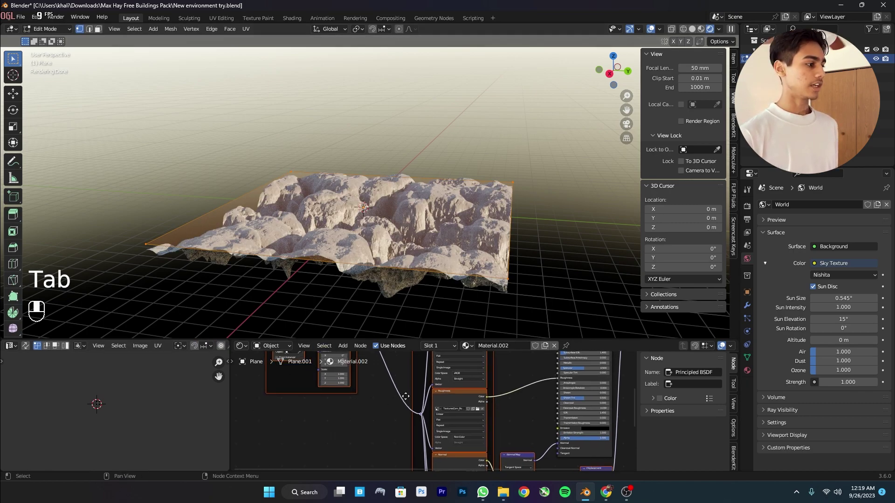
left_click(9, 346)
left_click(29, 393)
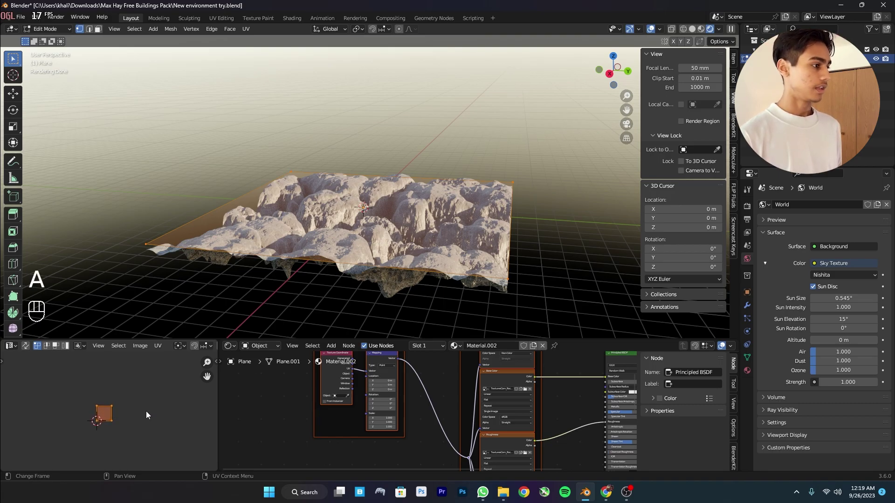
key("s")
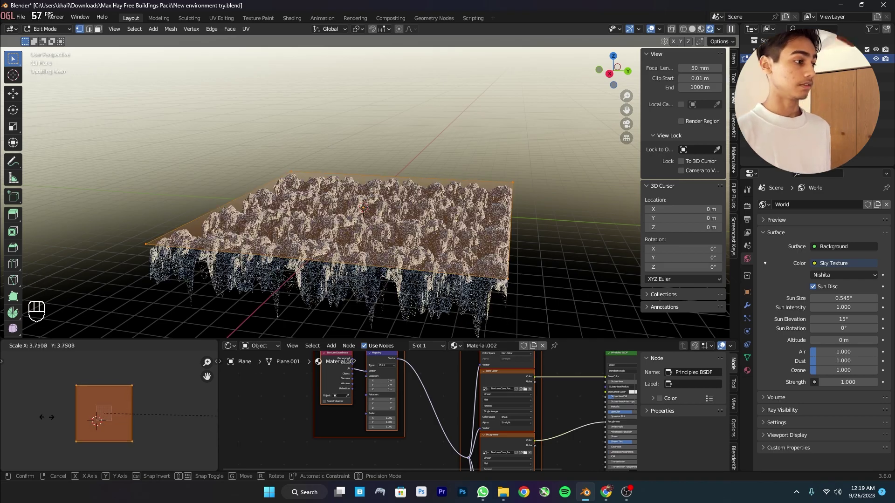
left_click(180, 428)
Apply the plane's scale, then enlarge its UVs again for denser rock tiling
key("Tab")
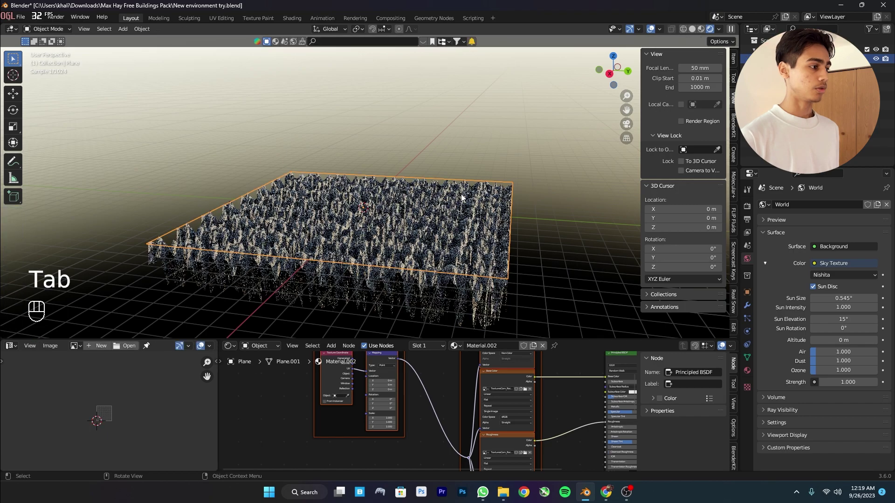
key("ctrl+a")
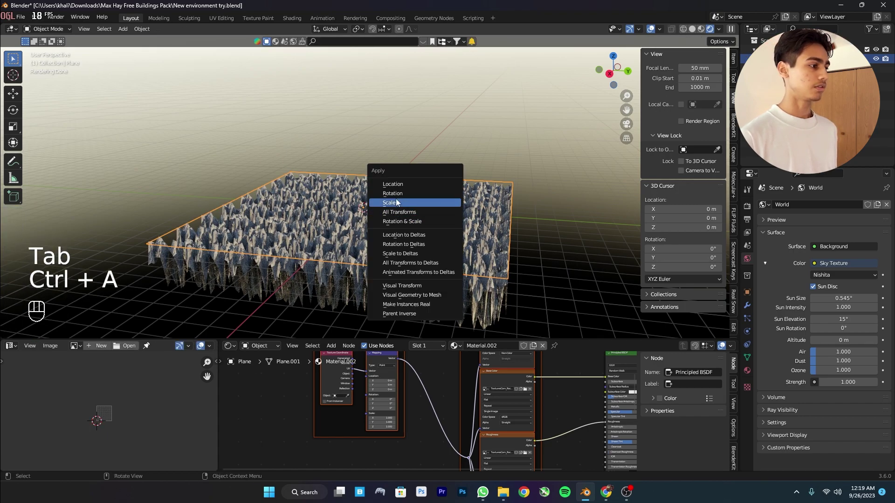
left_click(396, 202)
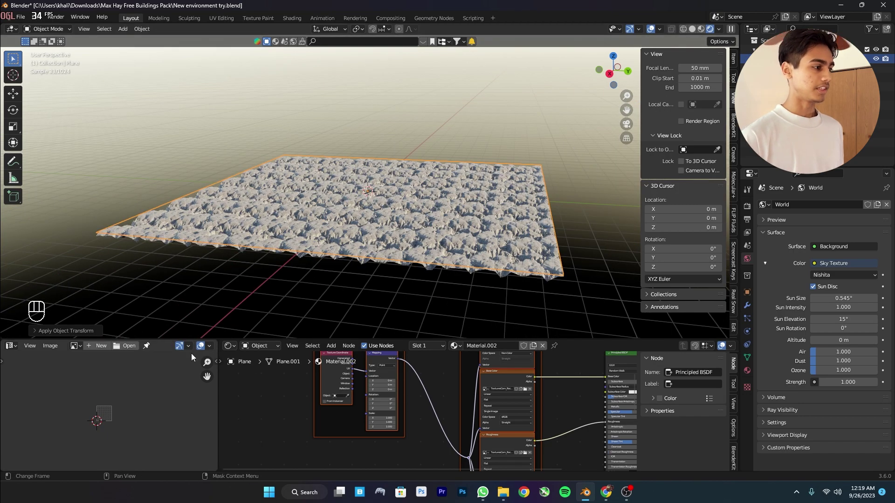
key("Tab")
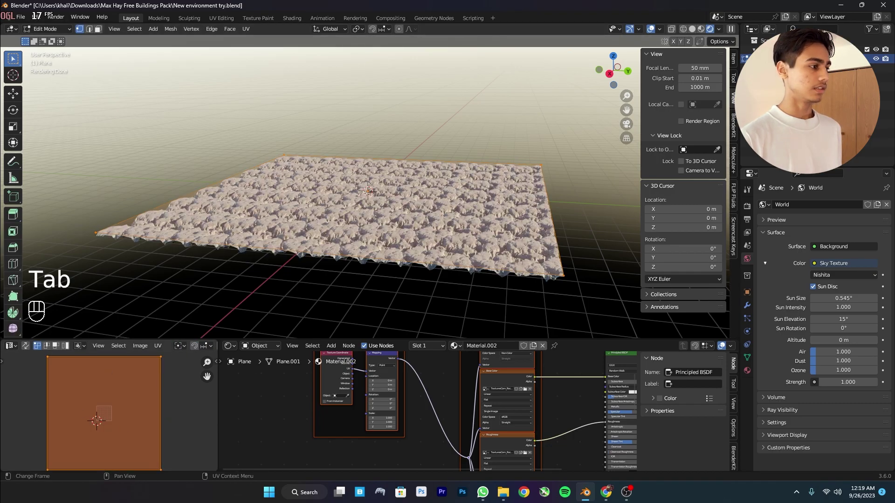
key("s")
left_click(331, 274)
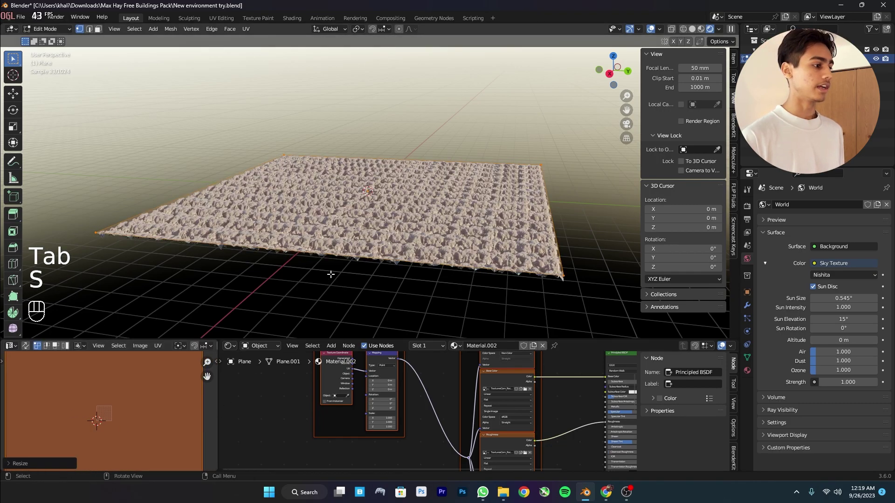
key("Tab")
scroll(331, 274, "up", 3)
Add a Noise Texture node and mix it with the rock image texture
mouse_move(447, 438)
middle_mouse_down()
mouse_move(308, 419)
mouse_move(271, 382)
middle_mouse_up()
key("shift+a")
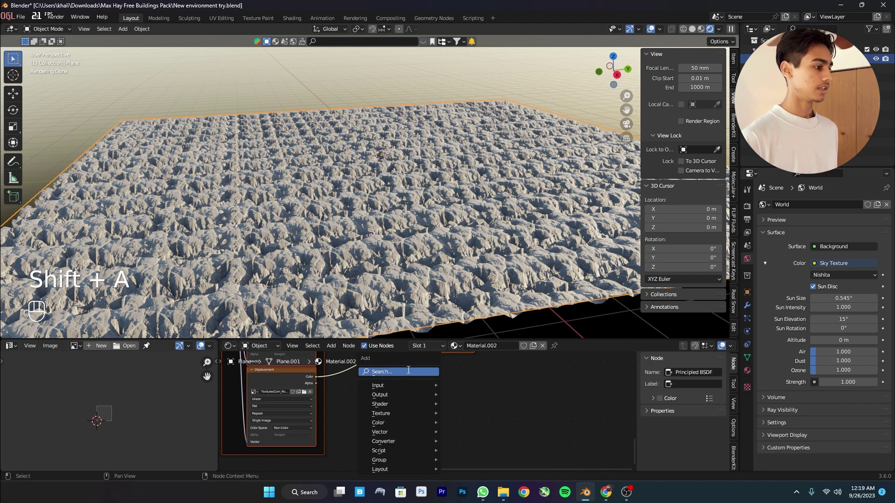
left_click(409, 371)
type("nois")
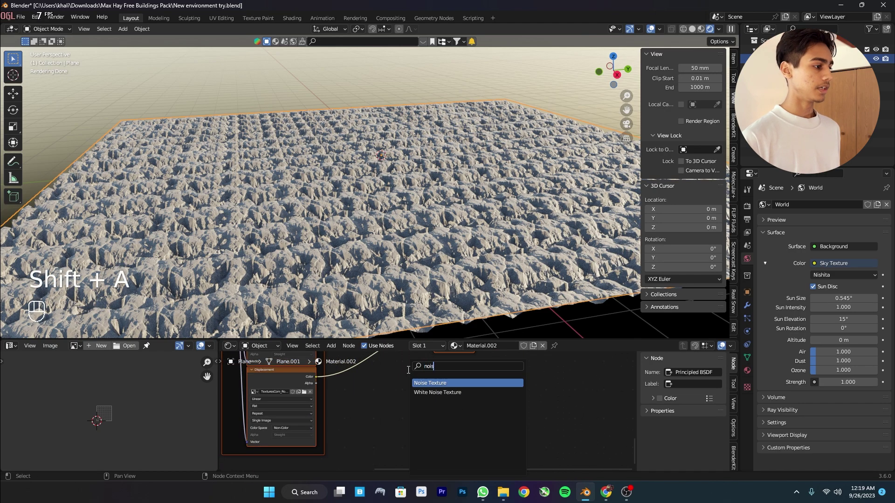
key("Return")
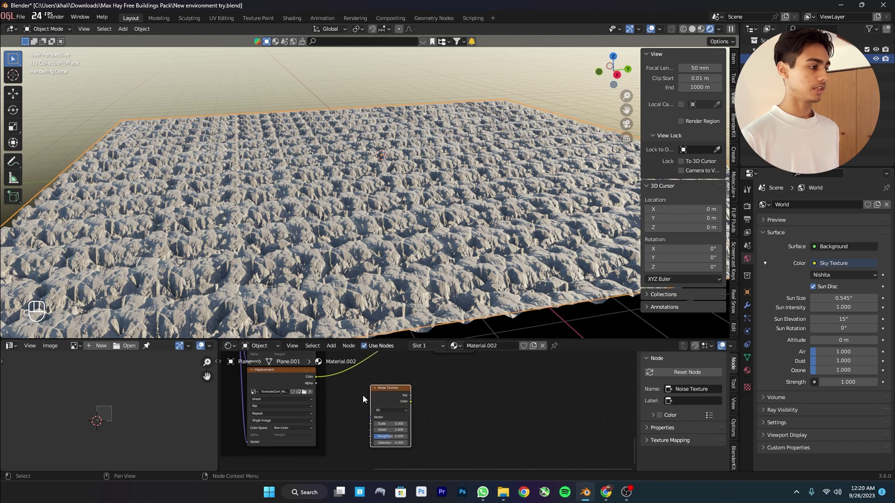
scroll(332, 392, "up", 2)
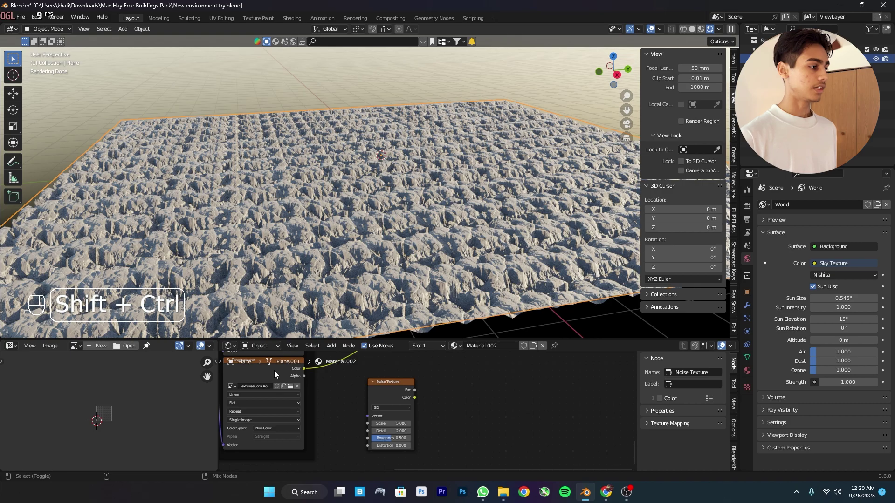
right_click_drag(274, 371, 300, 385, "ctrl+shift")
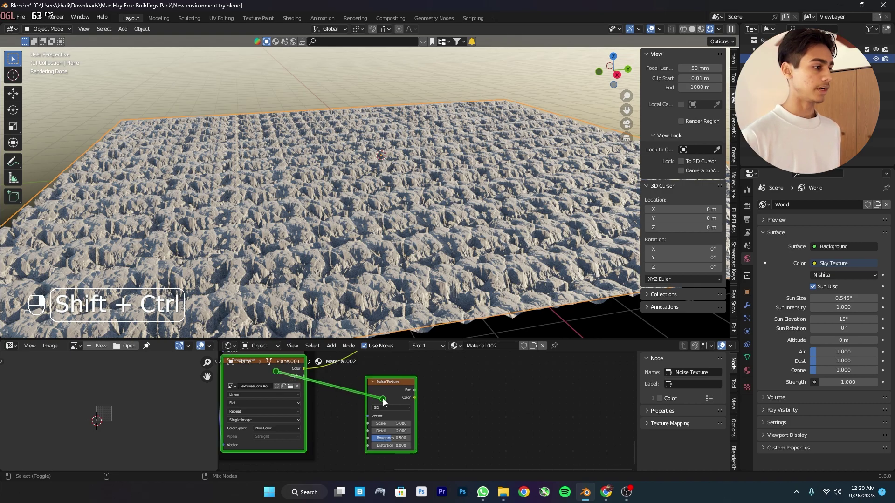
right_click_drag(383, 400, 384, 396, "ctrl+shift")
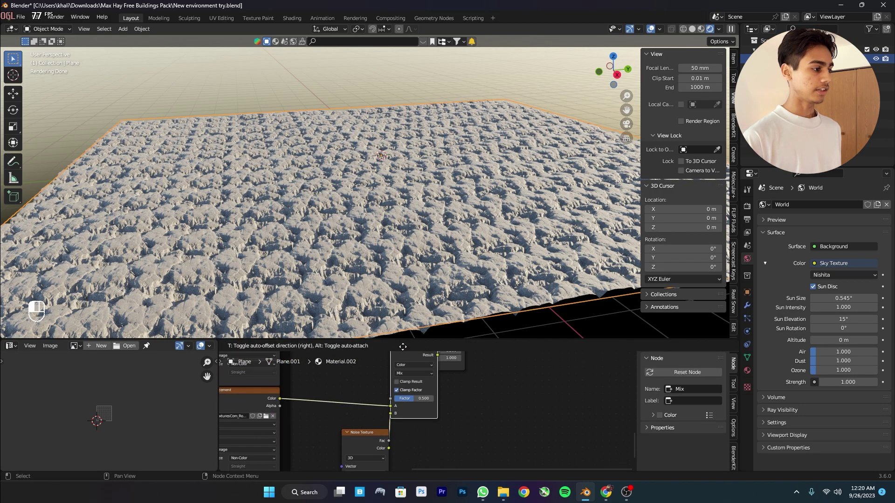
left_click(403, 346)
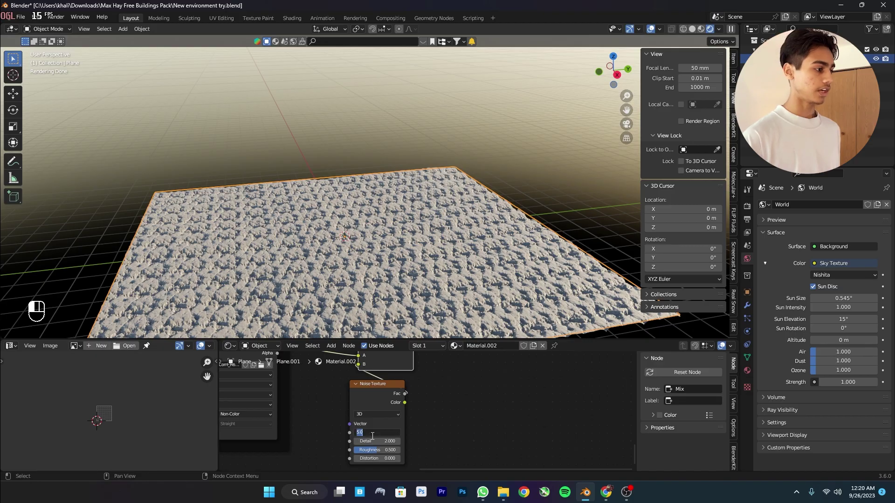
Set noise Scale 30 and Detail 15, and raise Displacement Scale to 1.76
key("Return")
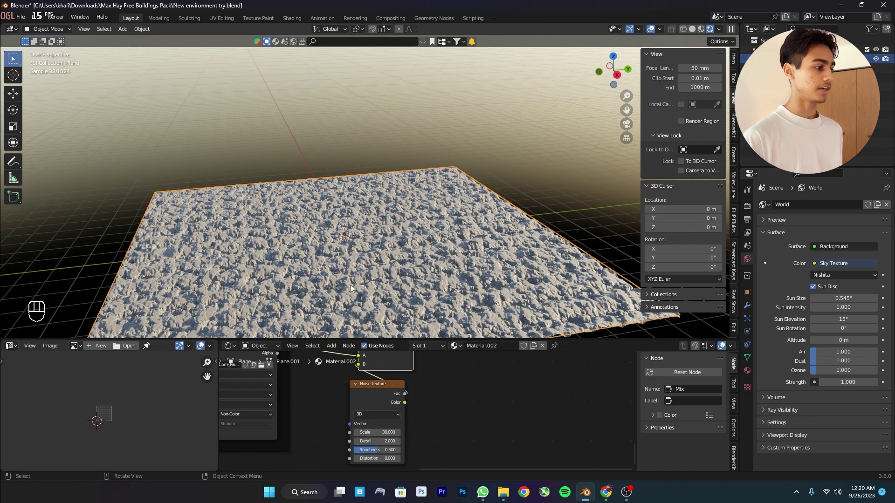
middle_click_drag(352, 288, 379, 431, "shift")
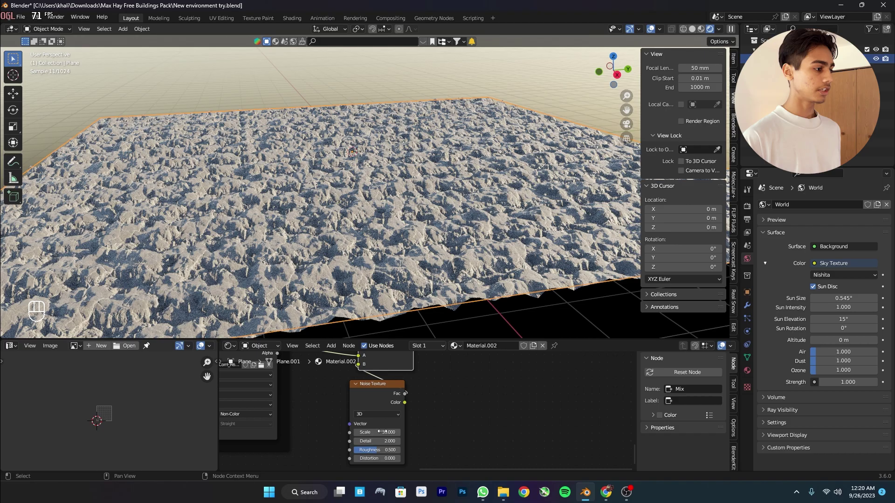
left_click_drag(377, 441, 364, 441)
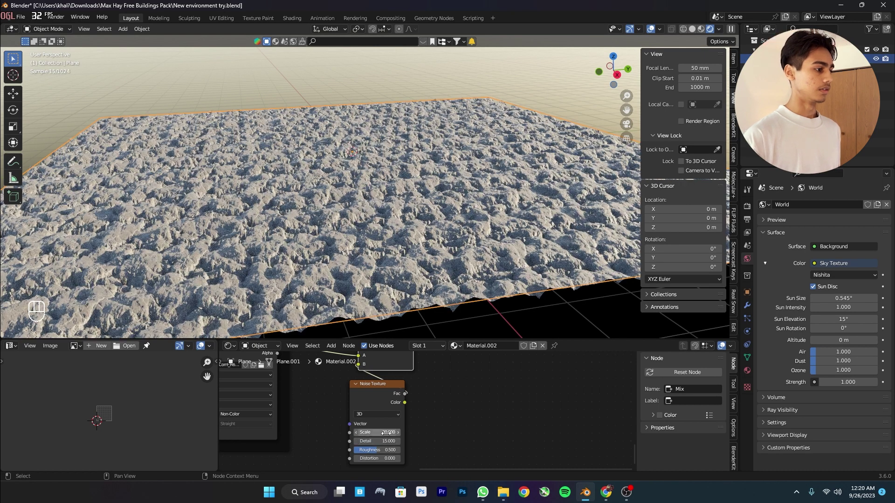
scroll(364, 441, "up", 5, "shift")
left_click_drag(427, 420, 451, 420)
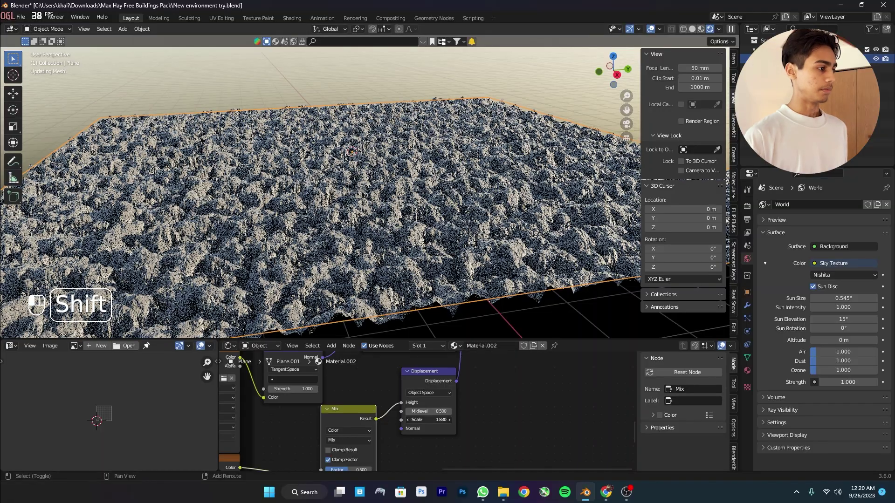
mouse_move(372, 210)
middle_mouse_down()
mouse_move(372, 159)
mouse_move(510, 228)
middle_mouse_up()
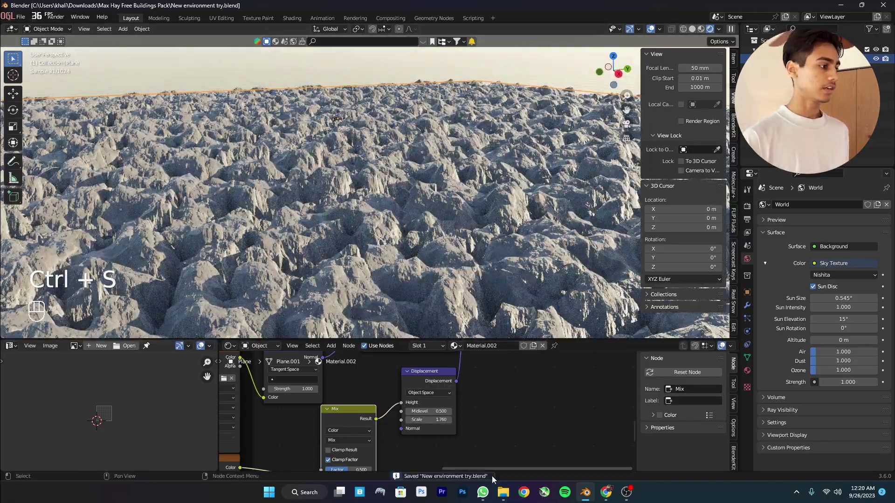
Insert a Color Ramp on the roughness link, move its black stop, and save
key("shift+a")
left_click(445, 369)
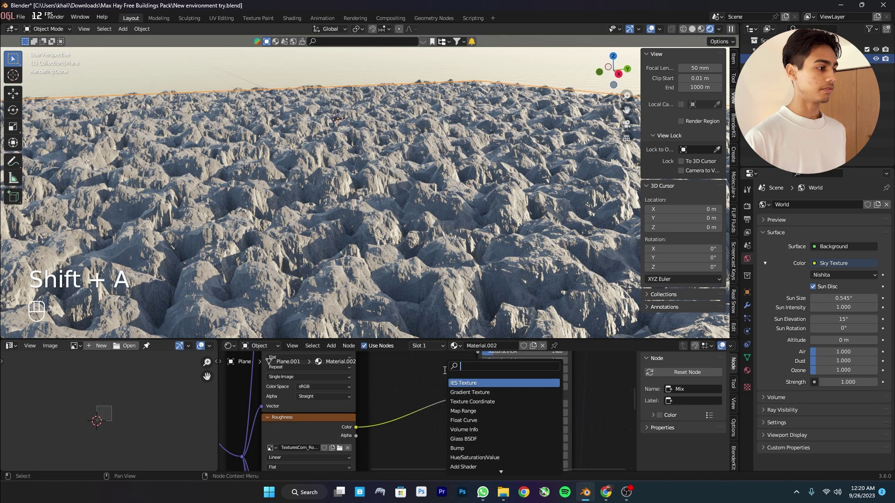
type("colo")
left_click(463, 393)
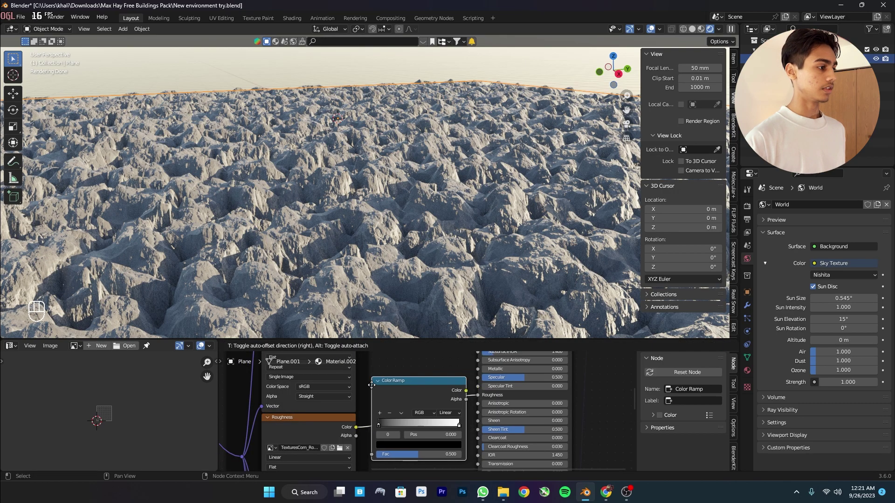
left_click(438, 429)
mouse_move(390, 410)
left_mouse_down()
mouse_move(456, 420)
mouse_move(461, 411)
left_mouse_up()
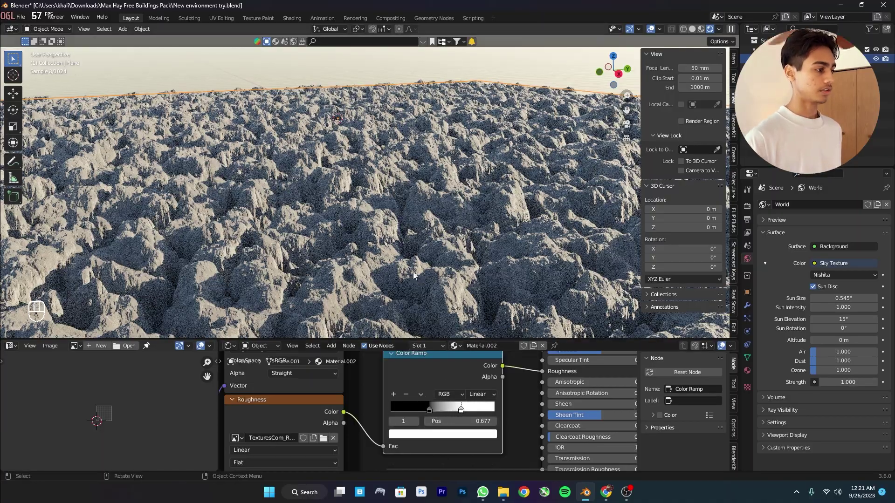
scroll(435, 405, "down", 2)
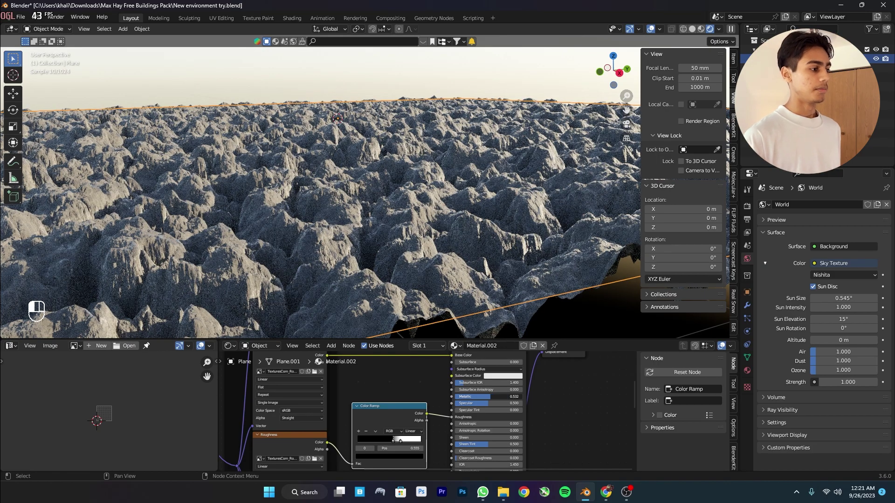
scroll(457, 437, "up", 2)
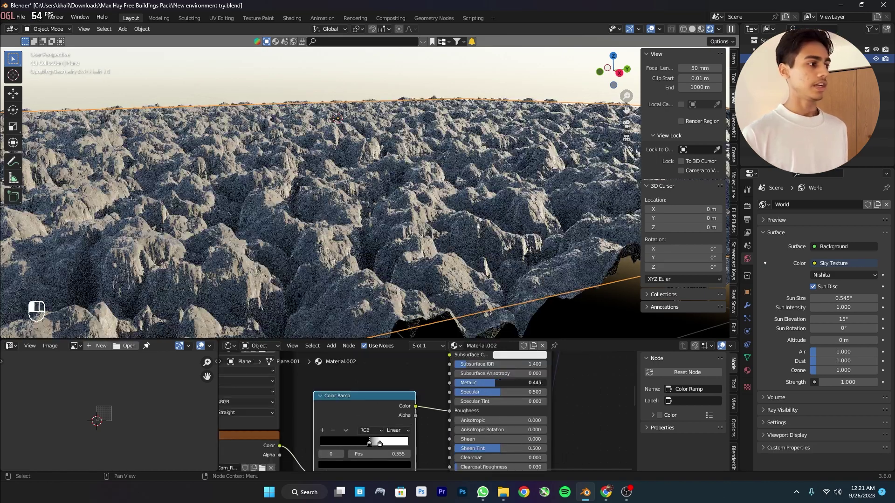
key("ctrl+s")
scroll(408, 266, "down", 3)
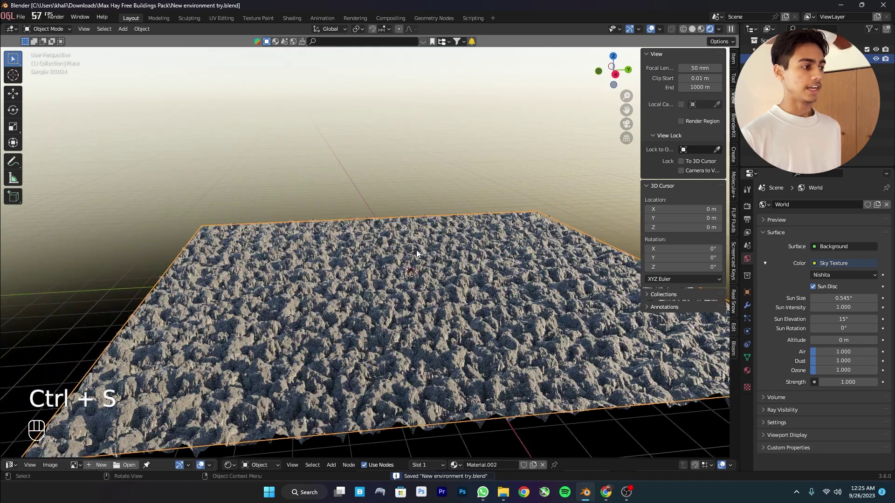
Add a second plane and scale it up as the water surface
key("shift+a")
left_click(470, 35)
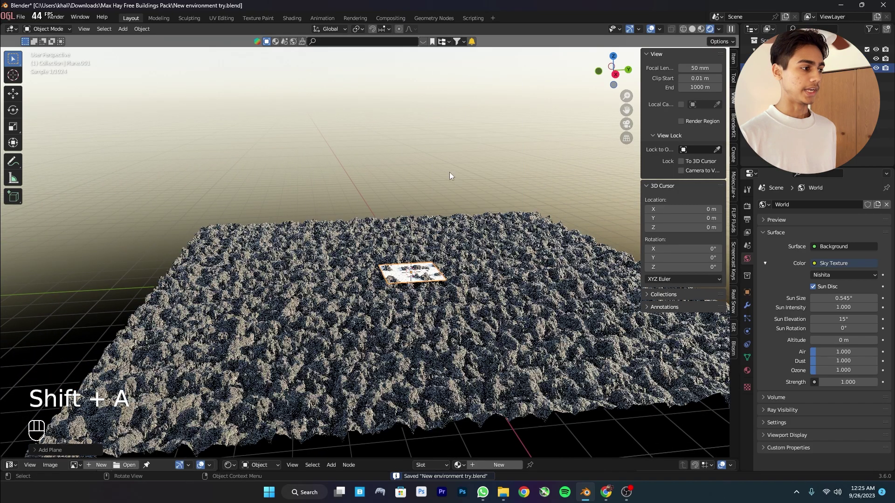
key("s")
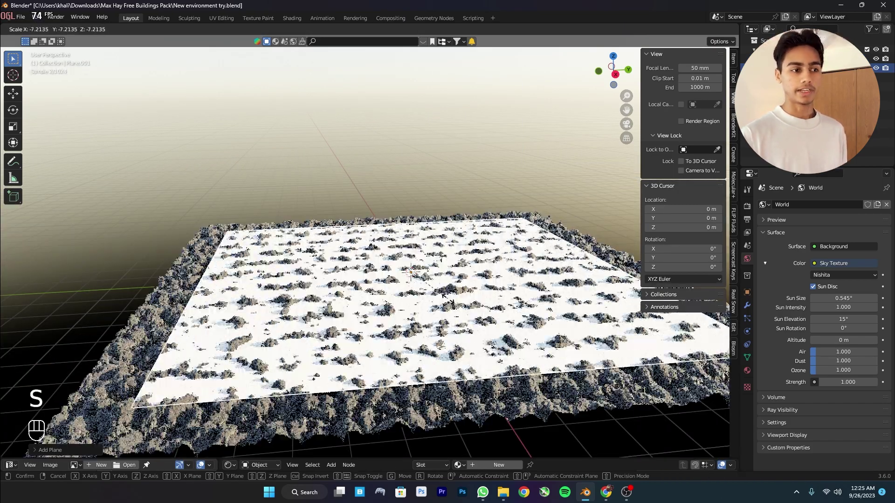
left_click(454, 310)
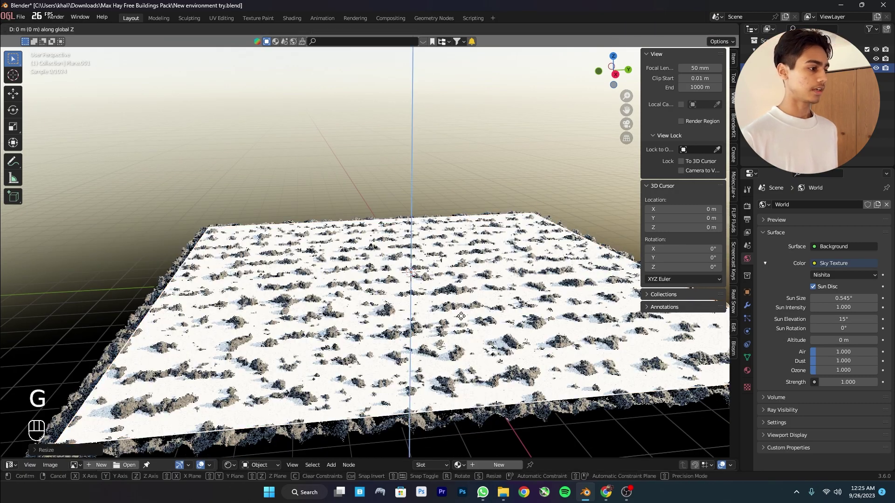
Set the water plane material's Transmission to 1
left_click_drag(465, 460, 465, 314)
scroll(399, 449, "up", 2)
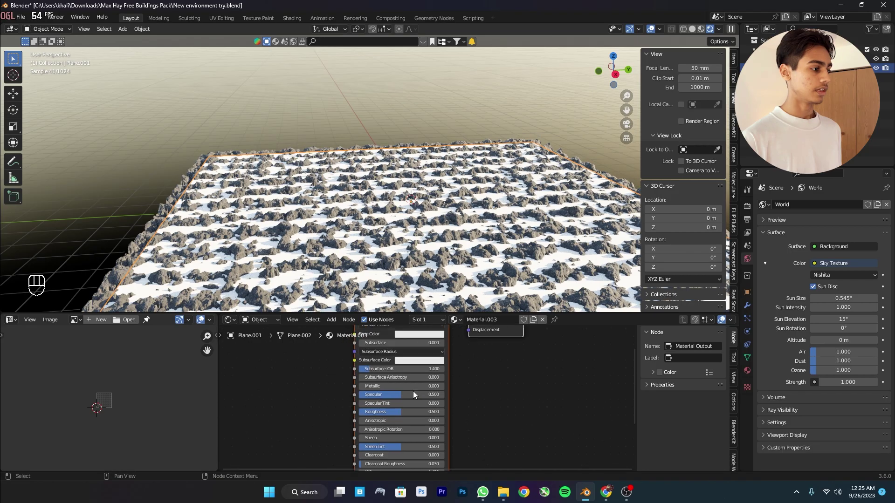
middle_click_drag(354, 414, 426, 412)
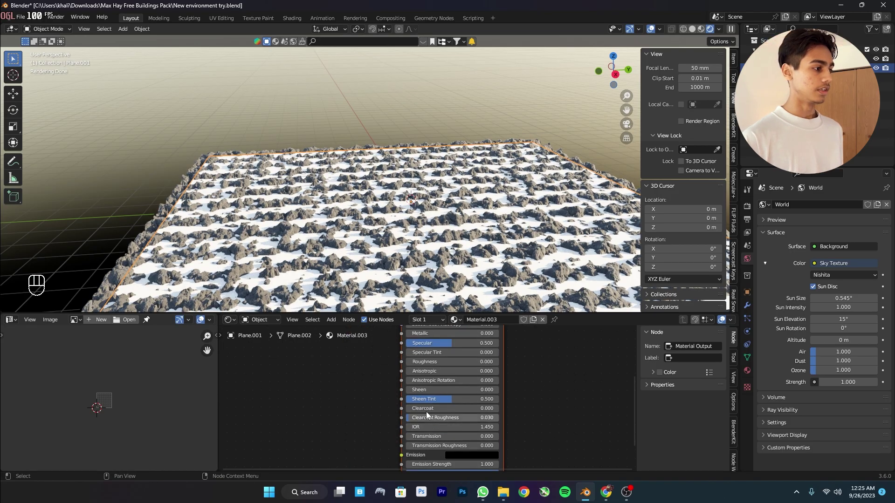
left_click(427, 436)
type("1")
key("Return")
scroll(441, 266, "up", 1)
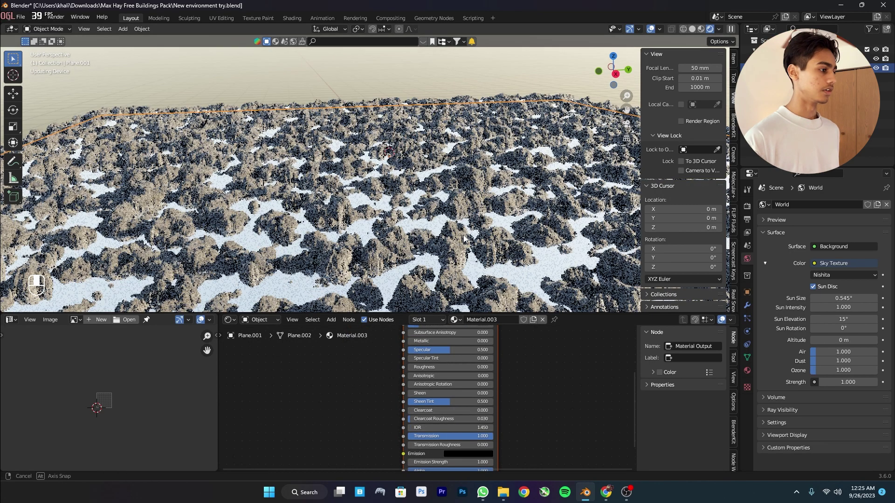
middle_click_drag(441, 266, 461, 279)
left_click_drag(481, 313, 482, 403)
scroll(481, 434, "down", 2)
key("Delete")
Add Musgrave Texture and Bump nodes, wiring Height into Bump and Bump Normal into the shader
key("shift+a")
left_click(457, 372)
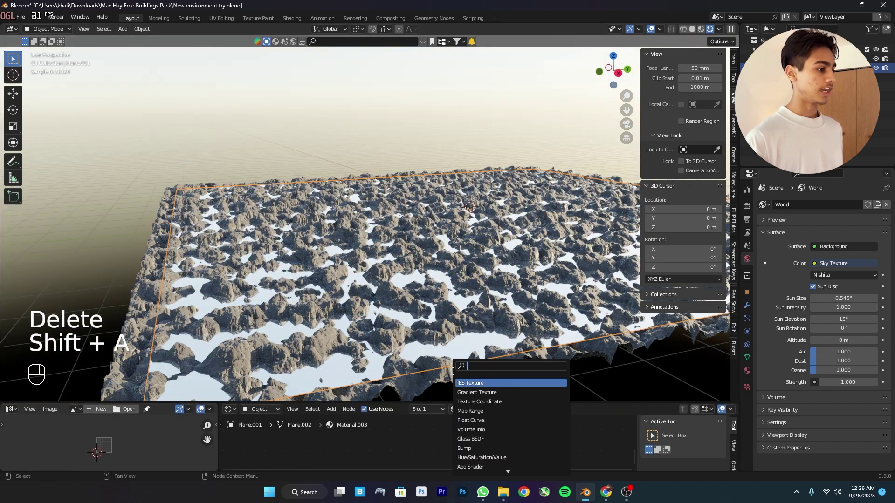
type("mus")
key("Return")
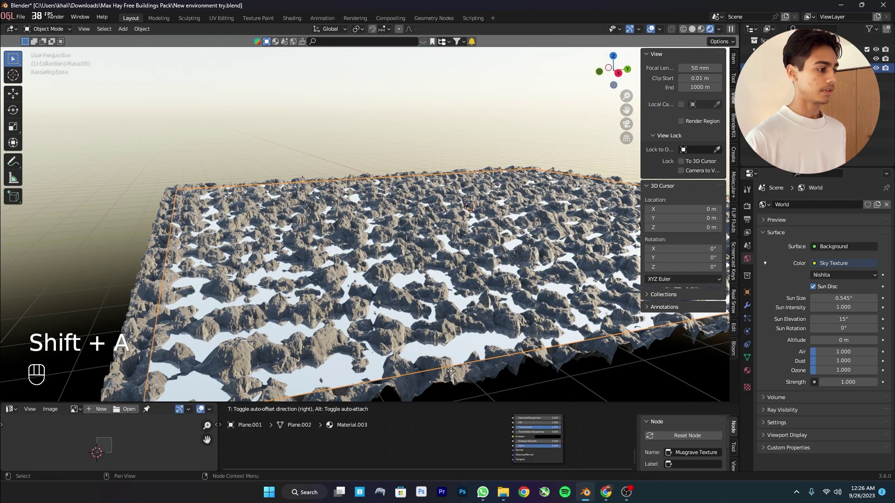
left_click(395, 408)
key("shift+a")
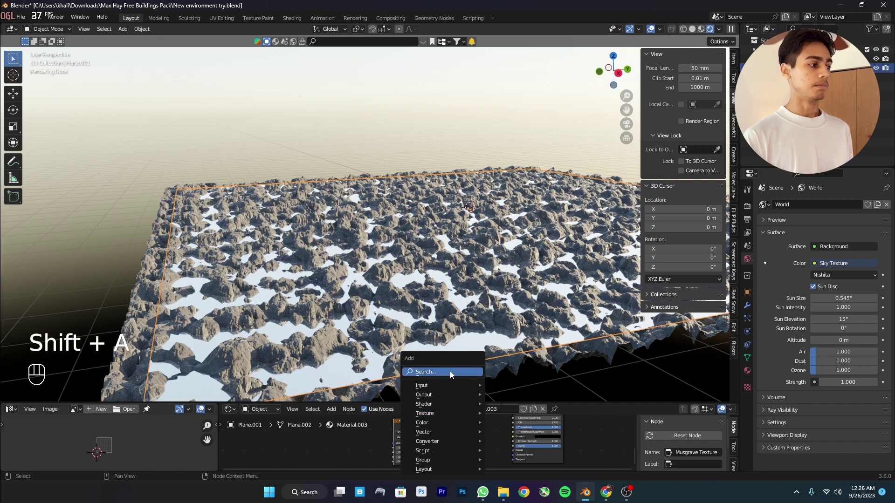
left_click(450, 371)
key("Return")
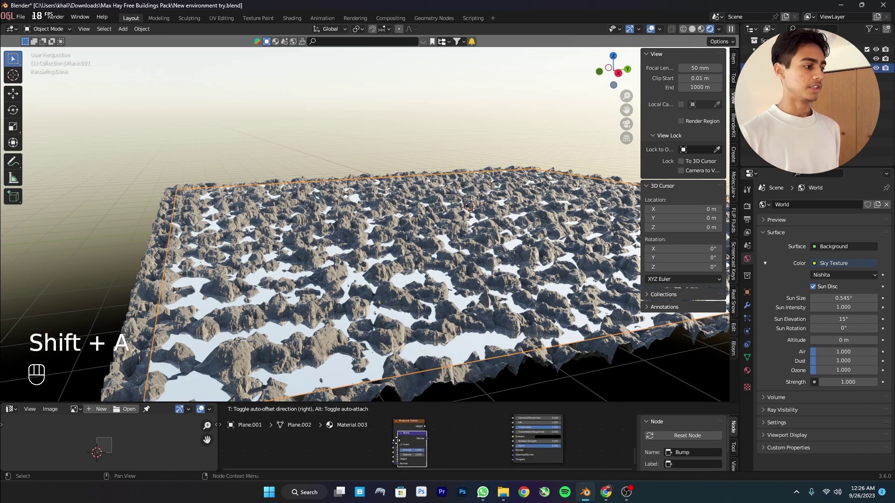
scroll(441, 431, "up", 2)
left_click_drag(420, 423, 449, 459)
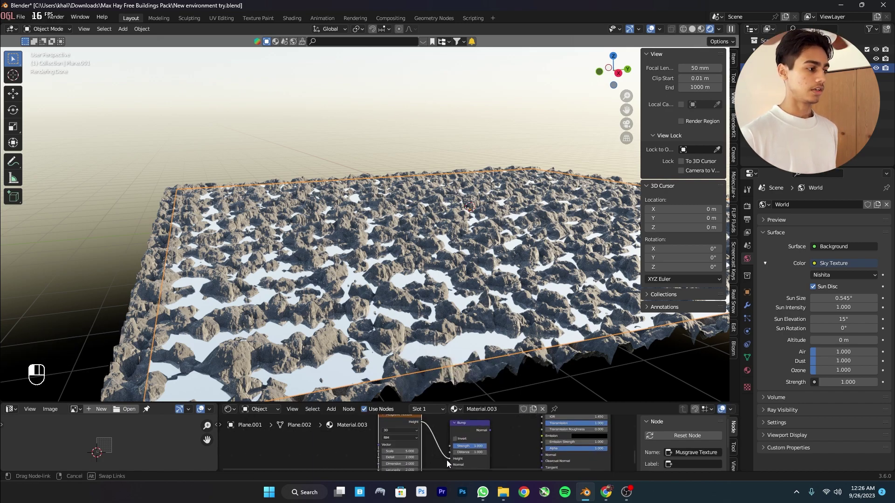
middle_click_drag(540, 454, 470, 459)
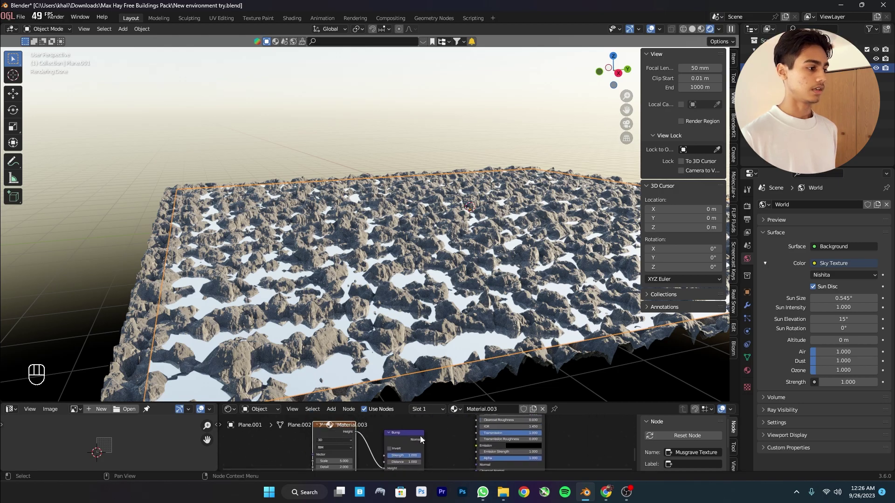
mouse_move(420, 435)
left_mouse_down()
mouse_move(478, 449)
mouse_move(478, 437)
left_mouse_up()
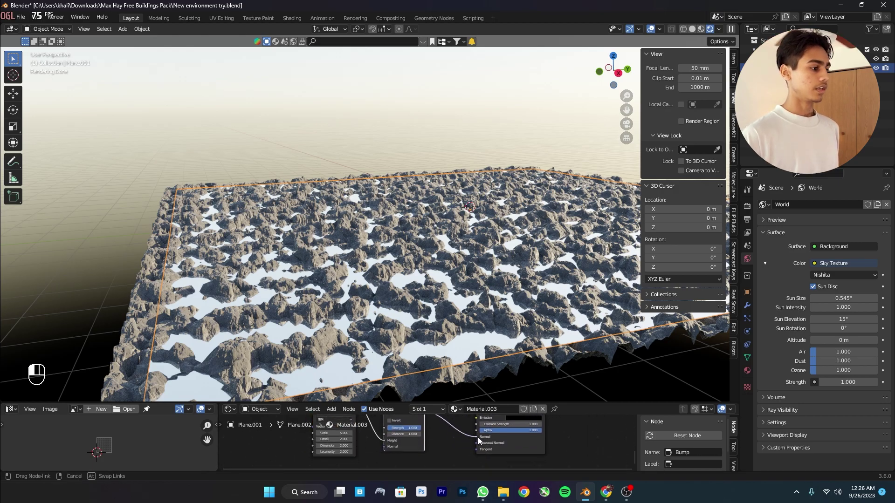
scroll(420, 448, "up", 2)
scroll(398, 457, "up", 1)
scroll(390, 449, "up", 1)
left_click(349, 433)
type("300")
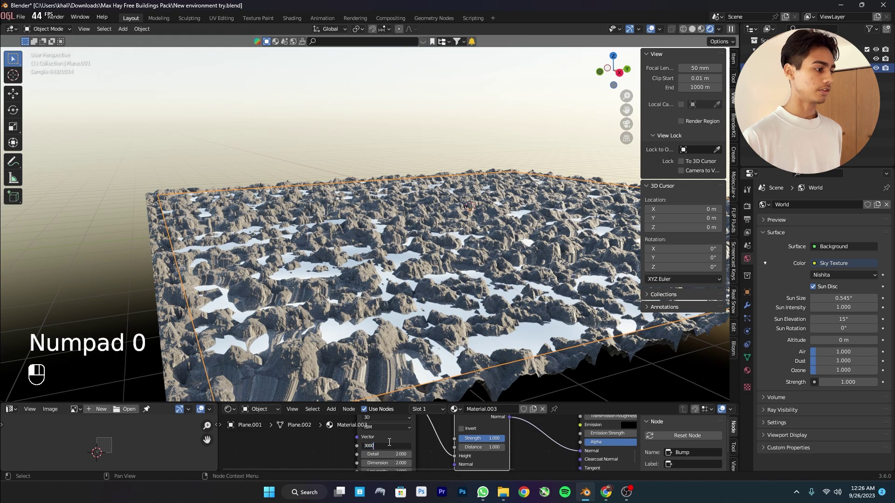
Set Musgrave Scale 300 and Detail 15, and lower the bump strength slightly
key("Return")
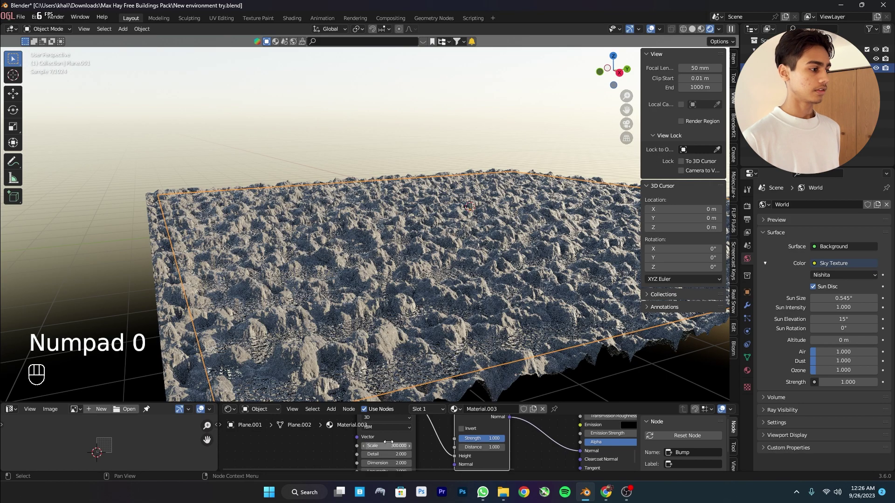
scroll(412, 335, "up", 5)
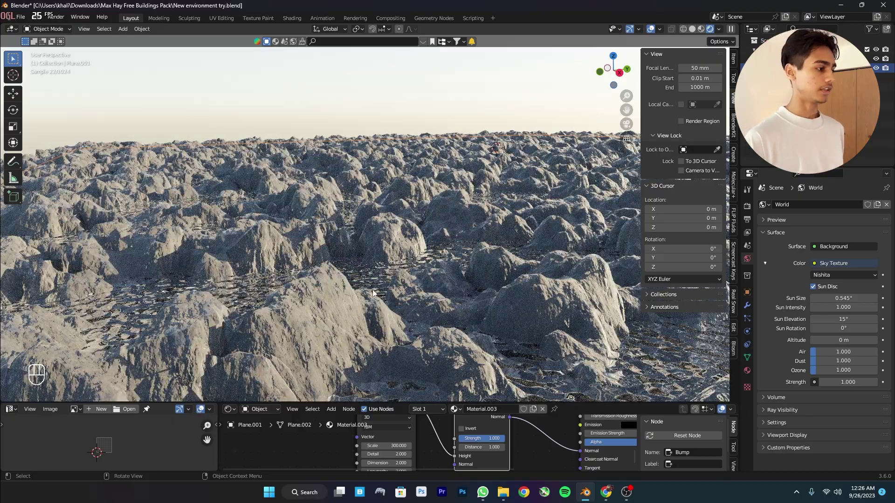
scroll(372, 292, "down", 4)
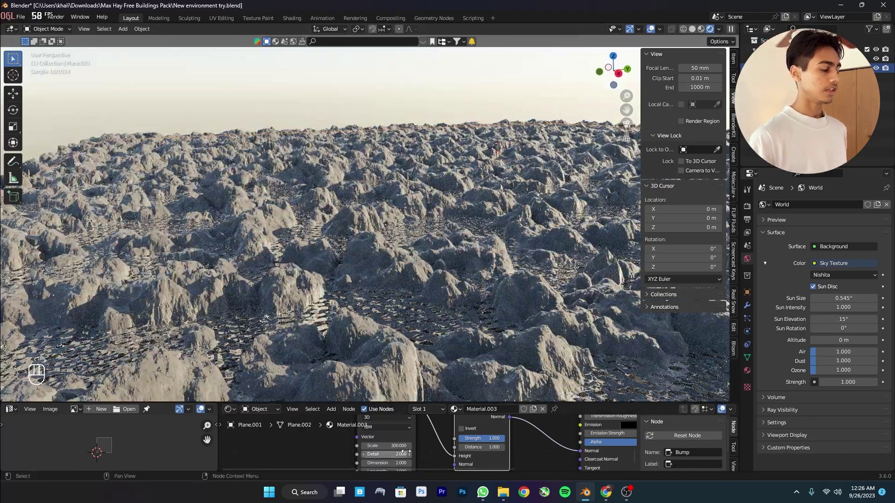
left_click_drag(399, 454, 389, 455)
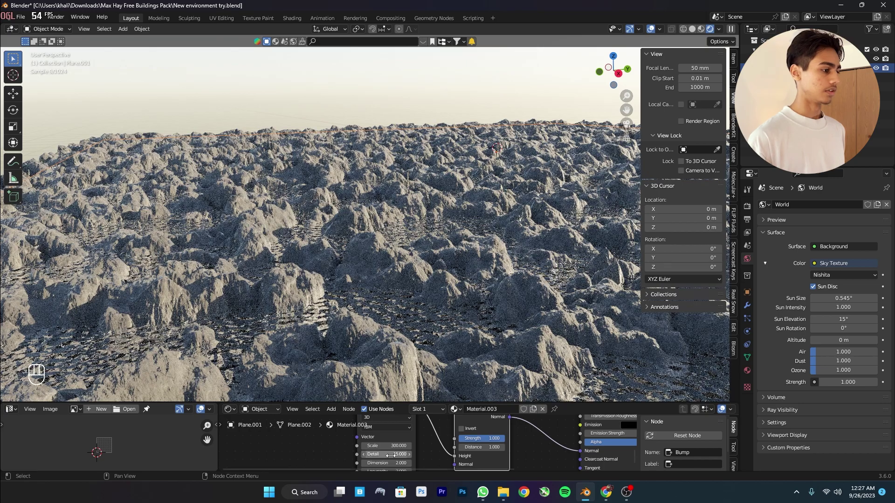
scroll(402, 463, "right", 3)
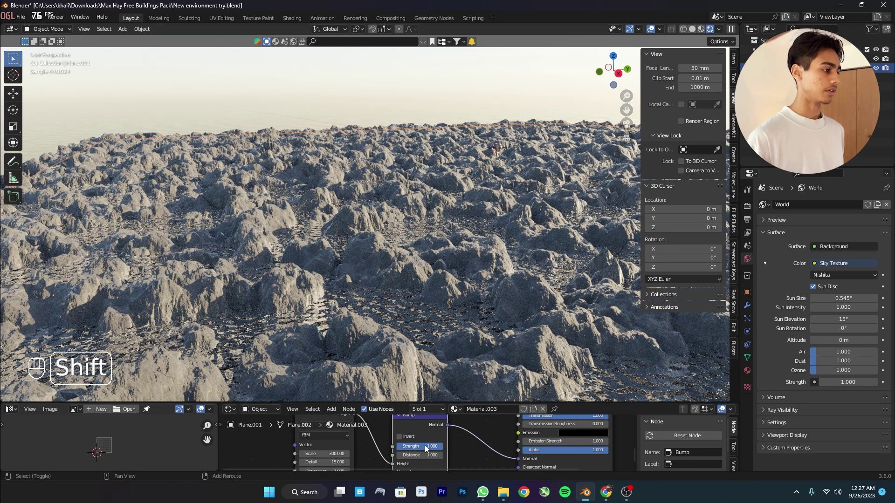
left_click_drag(426, 448, 407, 446, "shift")
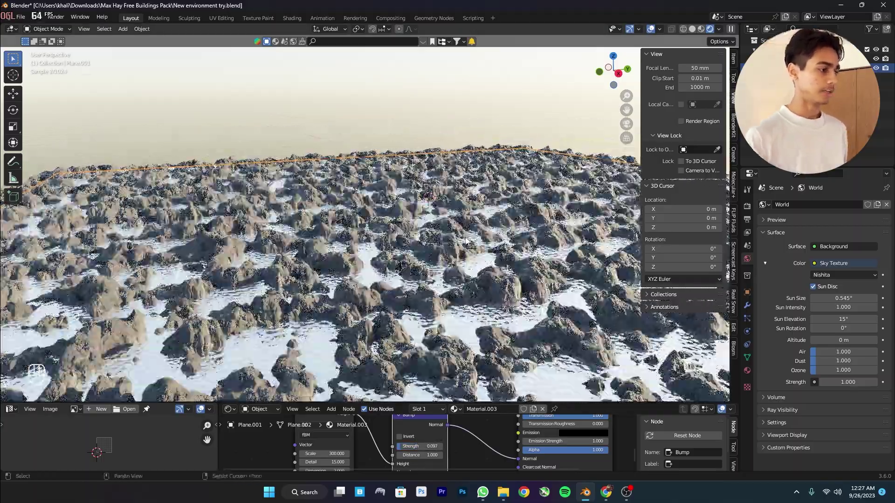
middle_click_drag(489, 294, 627, 256)
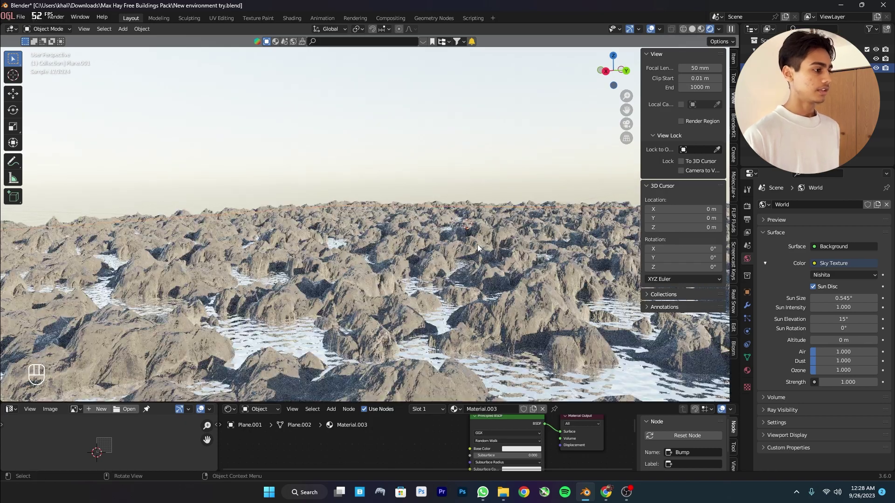
Add a camera aligned to the current view
key("shift+a")
left_click(413, 390)
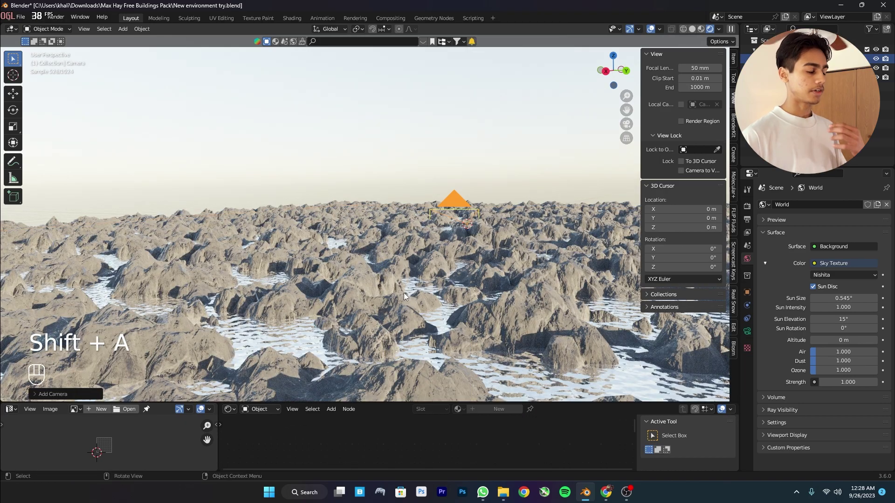
key("ctrl+alt+KP_0")
Scale all the plane's UVs and fine-tune the terrain displacement strength
left_click_drag(200, 443, 200, 323)
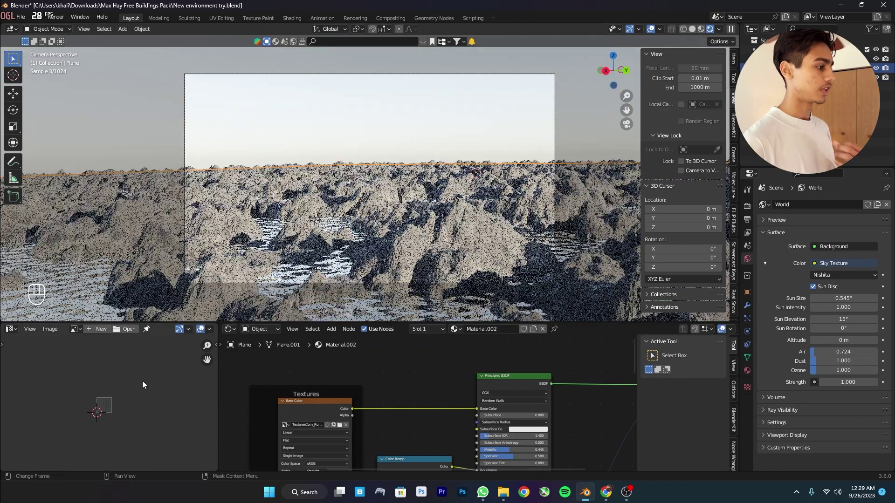
key("Tab")
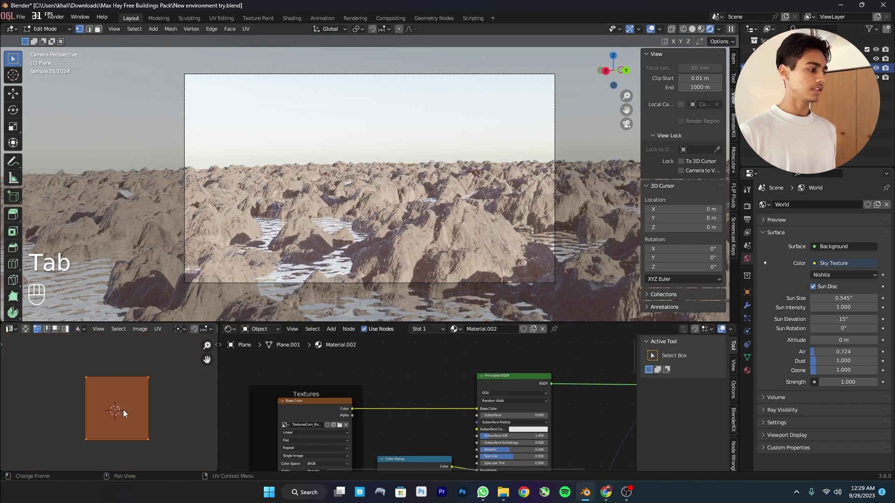
key("a")
key("s")
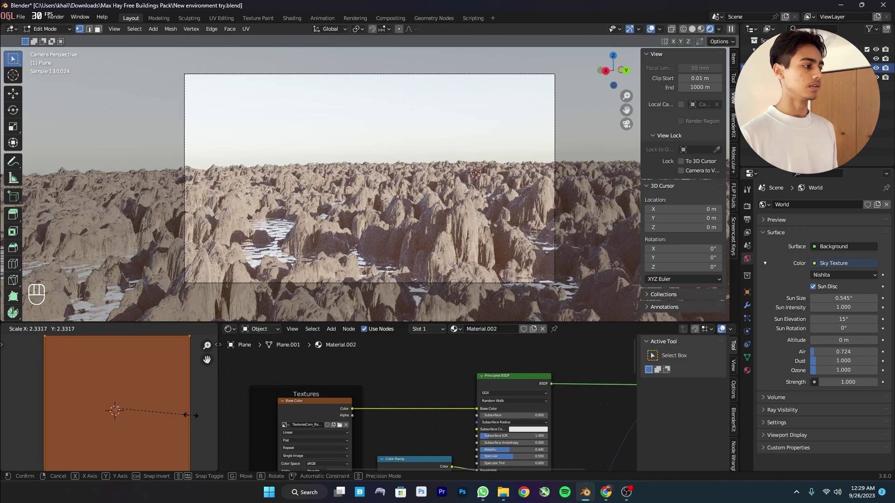
left_click(146, 412)
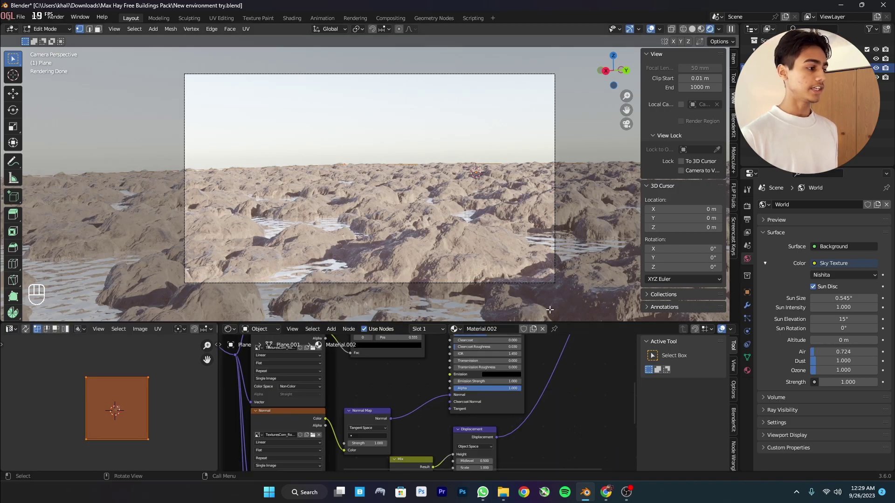
scroll(485, 350, "up", 3)
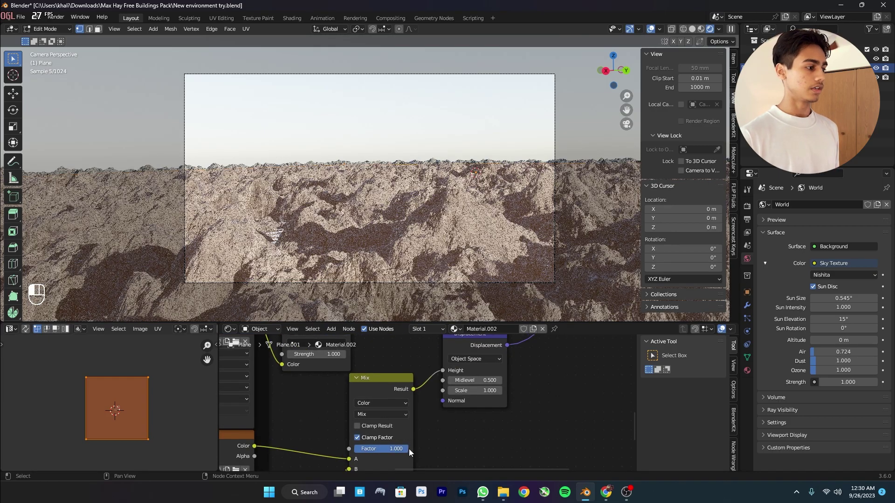
scroll(467, 424, "up", 1)
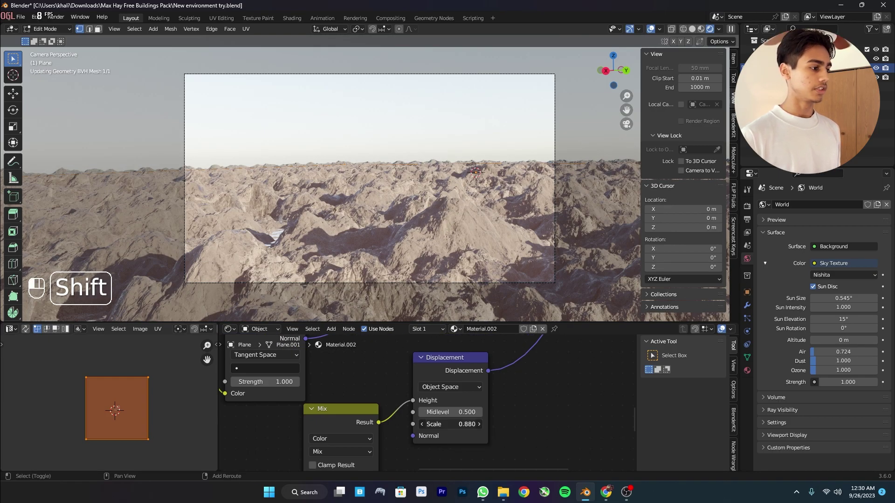
mouse_move(467, 424)
left_mouse_down("shift")
mouse_move(483, 425)
mouse_move(463, 424)
left_mouse_up("shift")
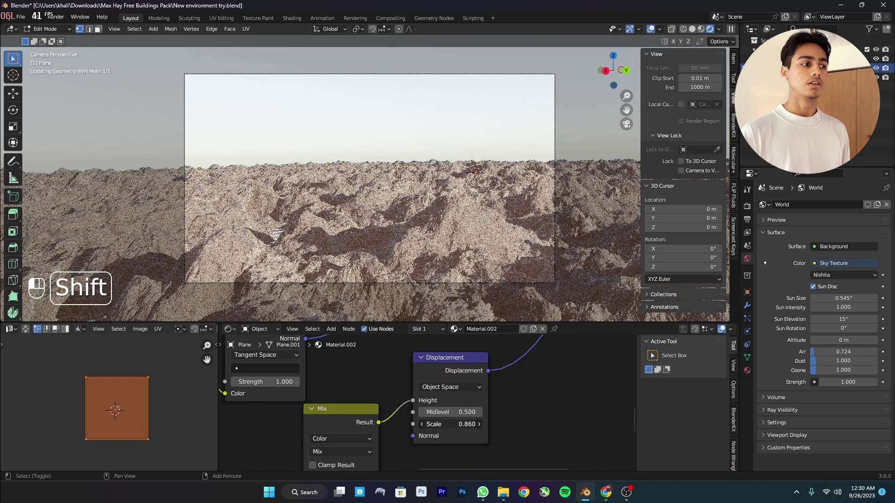
key("Tab")
Move the water plane vertically along Z to a new height
key("shift+d")
key("z")
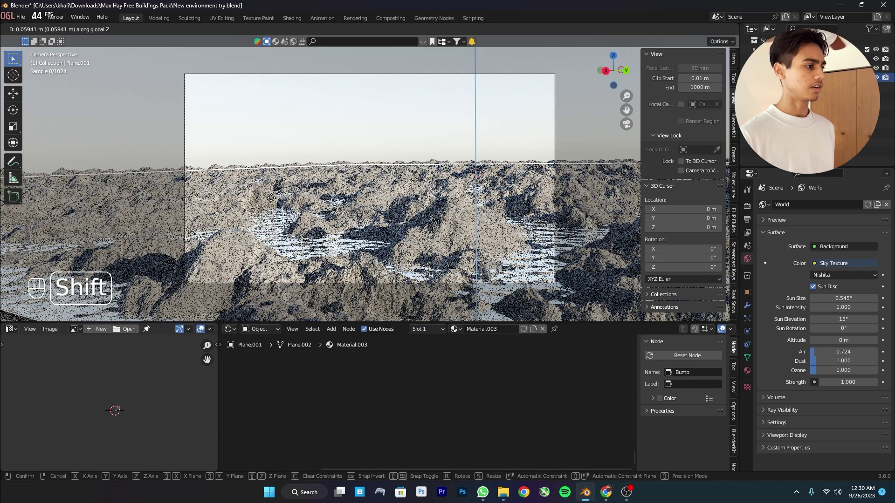
left_click(271, 218)
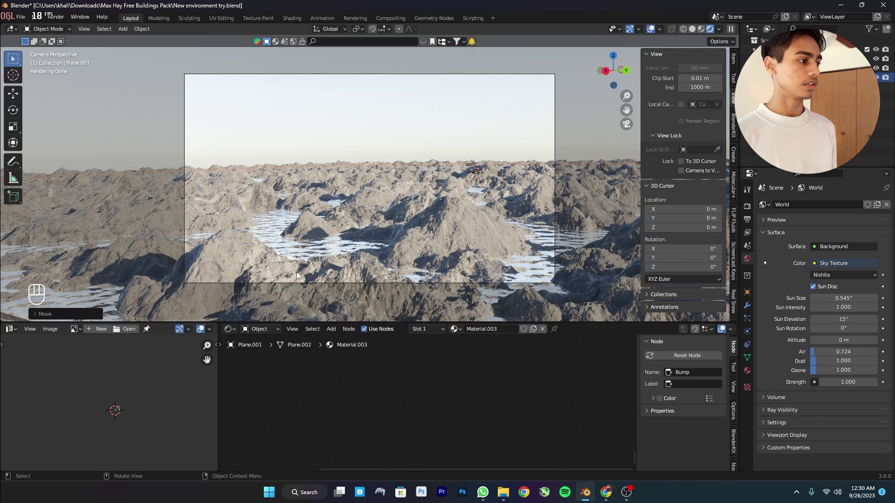
Enlarge the terrain plane's UVs again and collapse the node editor
left_click(267, 274)
key("Tab")
key("s")
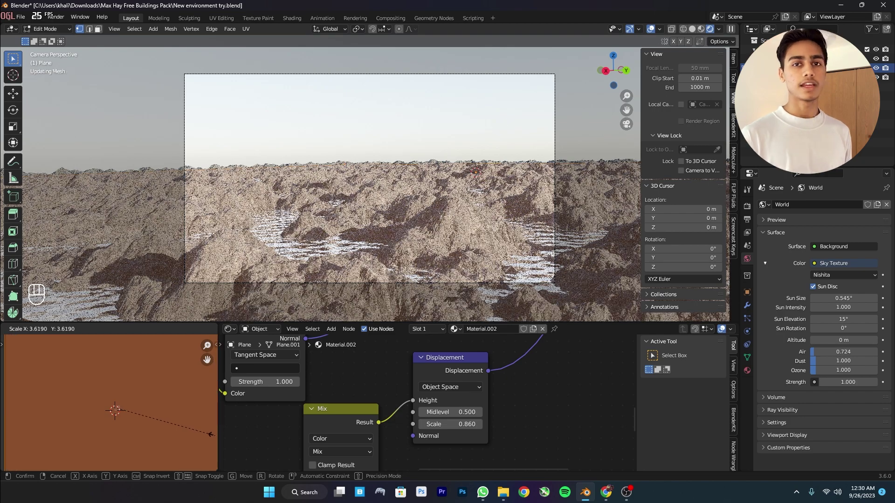
left_click(16, 443)
key("Tab")
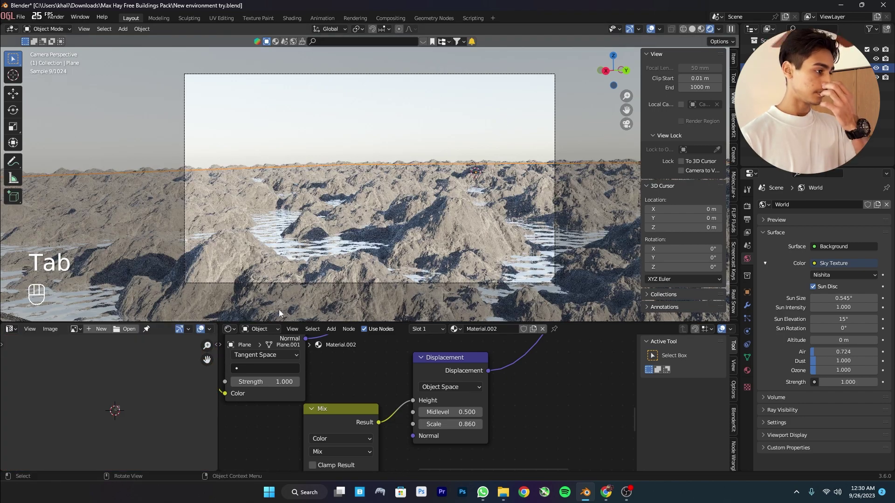
left_click_drag(370, 323, 378, 460)
scroll(397, 320, "up", 3)
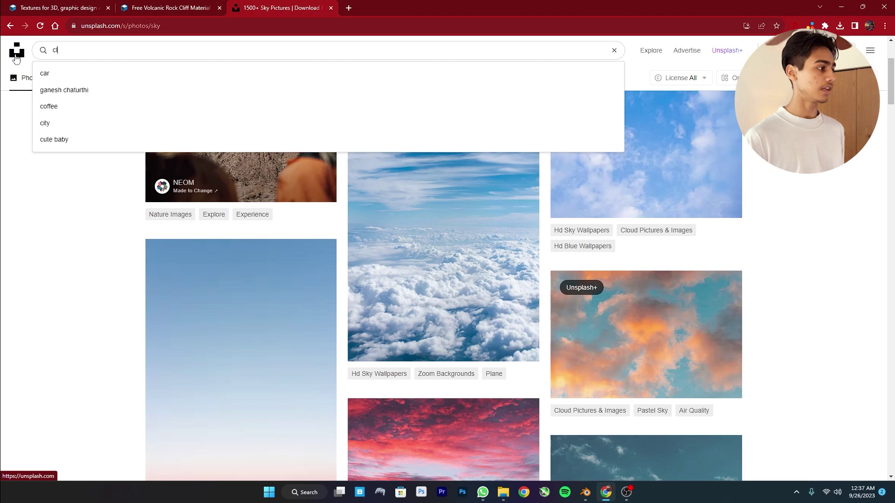
Submit the Unsplash 'clouds' search, then bring up Blender's add-object menu
key("Return")
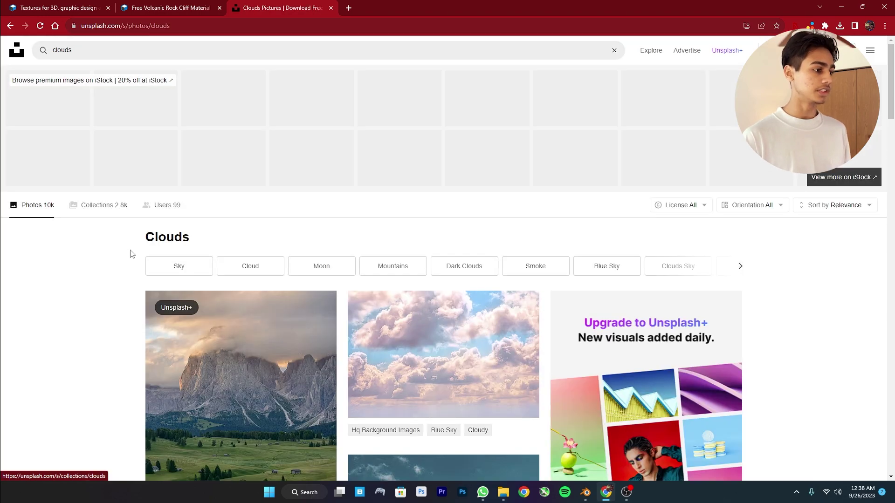
scroll(120, 250, "down", 3)
scroll(130, 247, "up", 3)
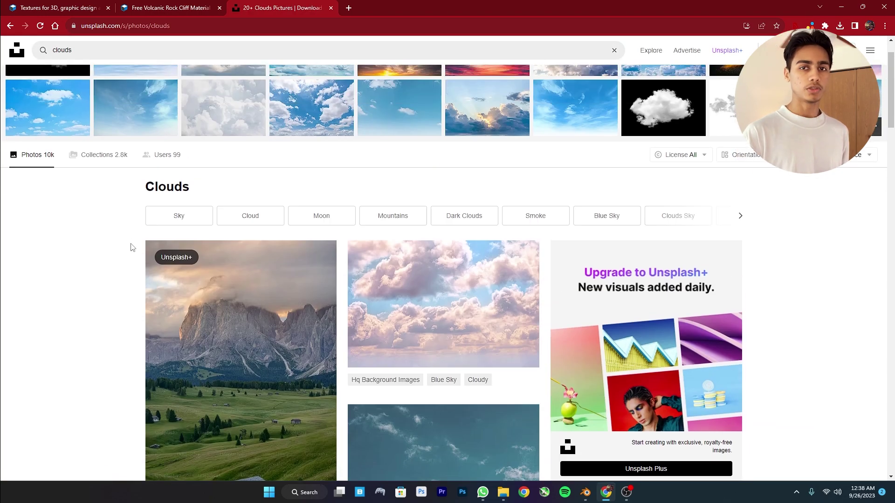
scroll(131, 247, "down", 5)
scroll(131, 259, "down", 2)
scroll(131, 260, "up", 2)
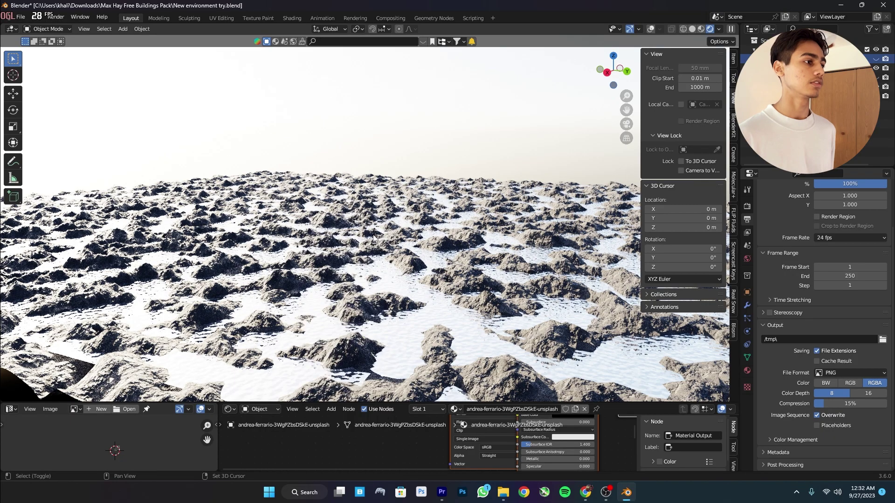
key("shift+a")
Add a cube, enlarge it horizontally and flatten it into a thin slab over the terrain
left_click(451, 244)
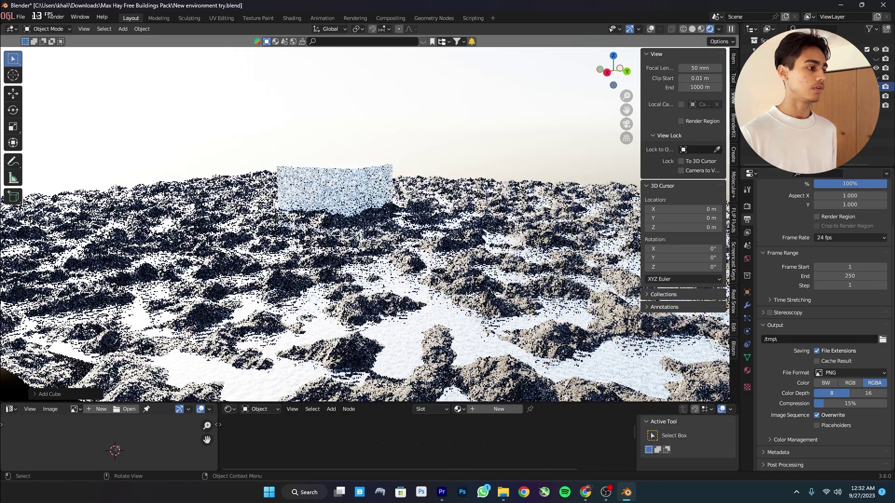
scroll(409, 245, "down", 6)
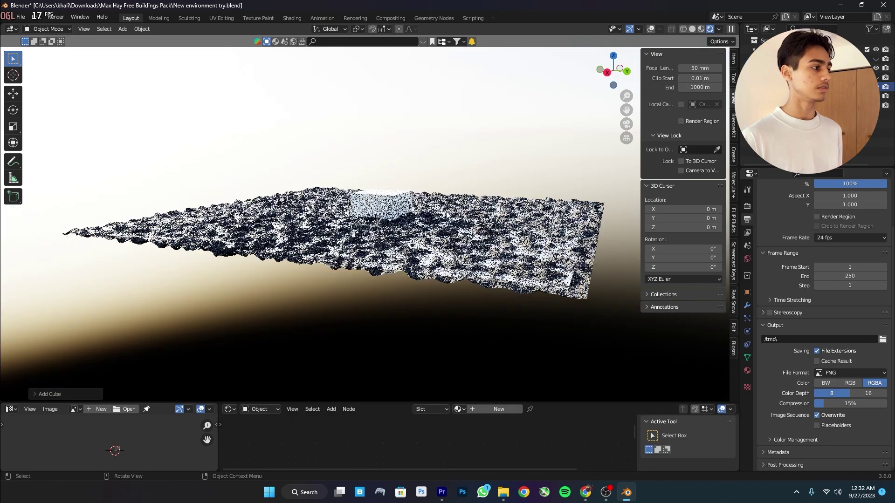
scroll(445, 214, "up", 3)
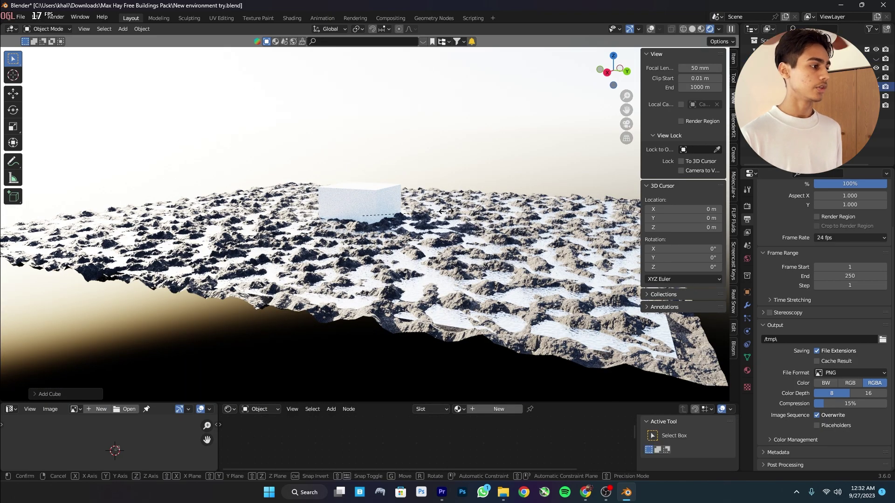
key("shift+z")
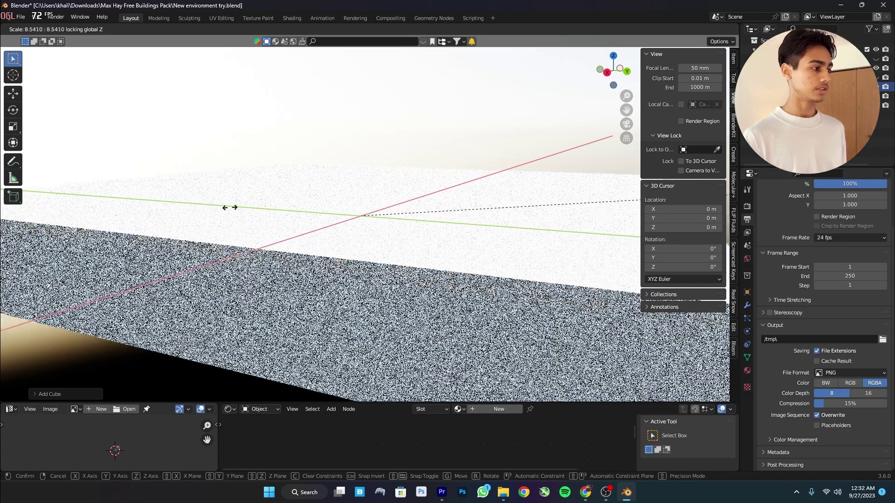
left_click(88, 230)
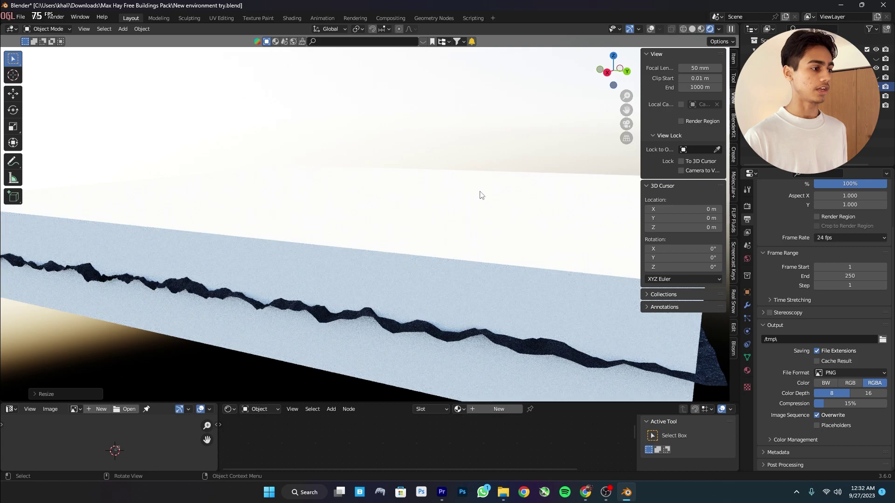
key("z")
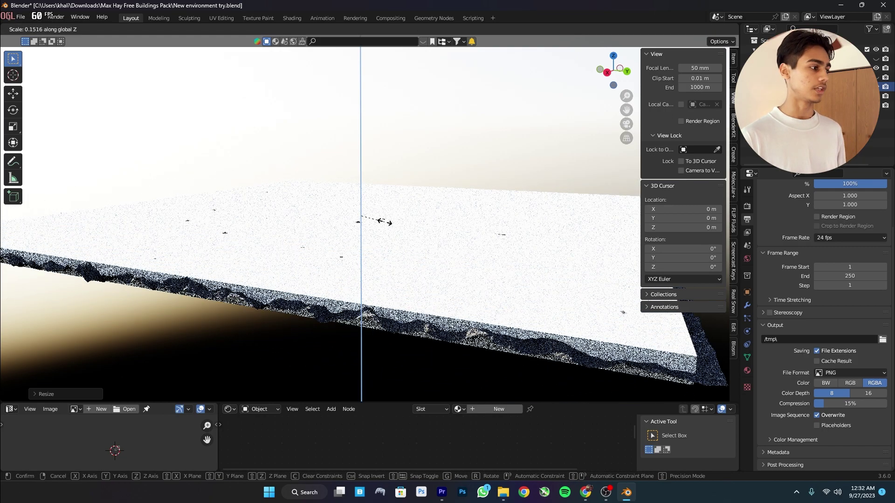
left_click(371, 222)
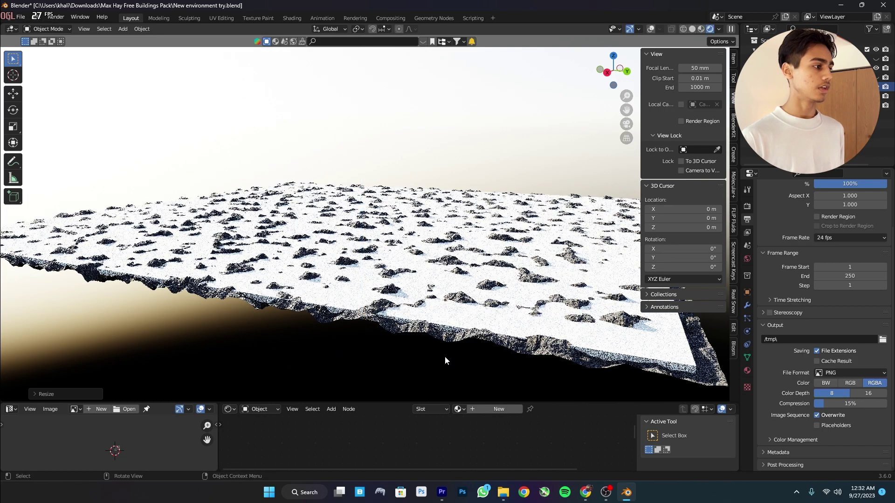
Give the slab a new material, replacing Principled BSDF with a Principled Volume node in the Volume output
left_click(497, 405)
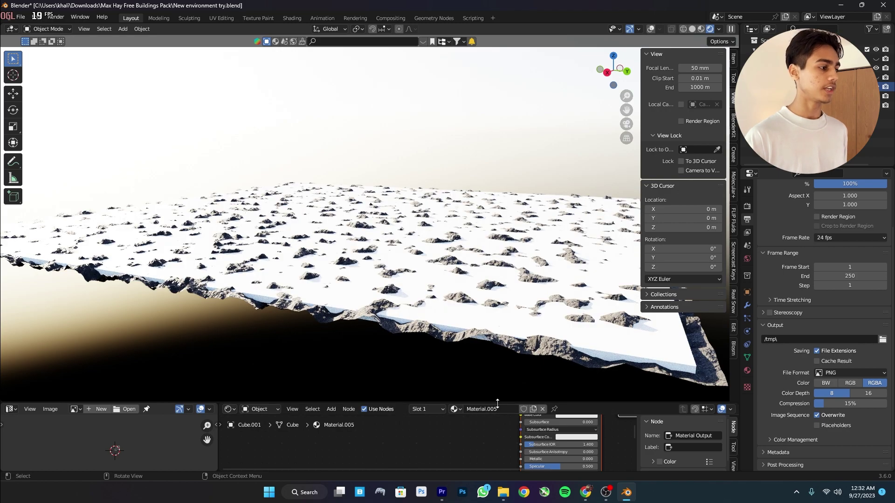
left_click_drag(497, 403, 510, 266)
middle_click_drag(578, 309, 473, 353)
left_click(458, 364)
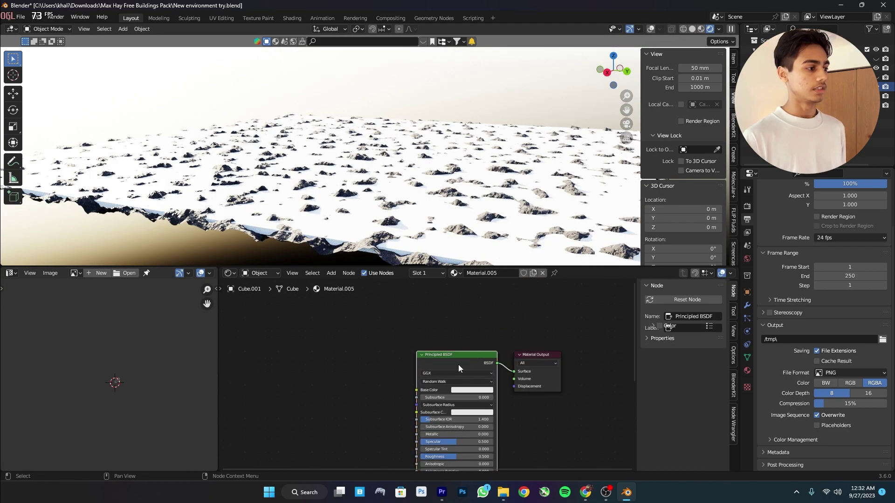
key("x")
key("shift+a")
left_click(458, 369)
type("volu")
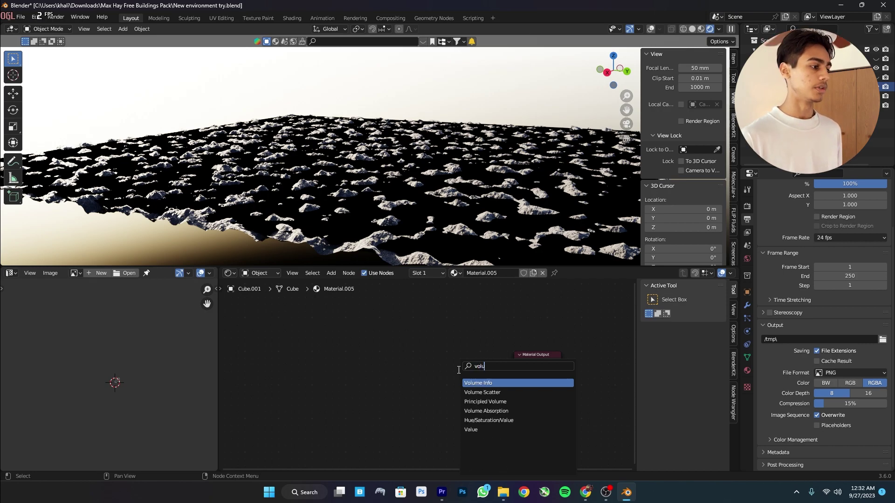
key("Return")
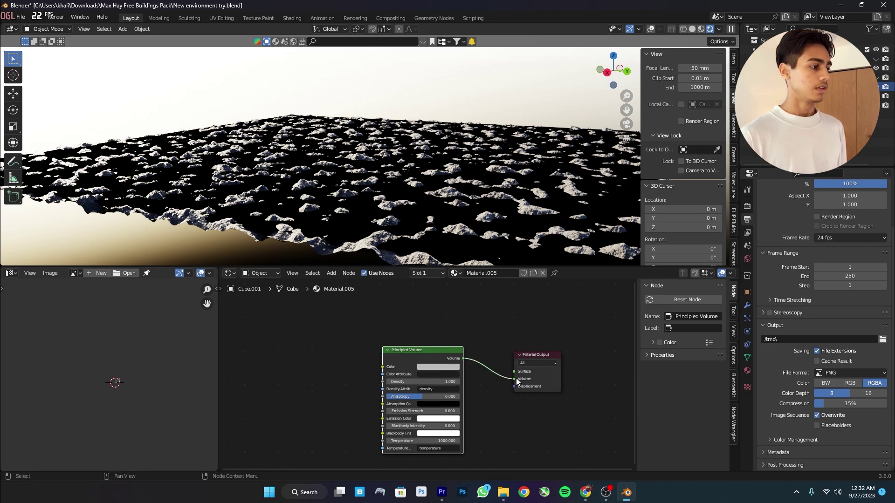
left_click_drag(518, 380, 514, 379)
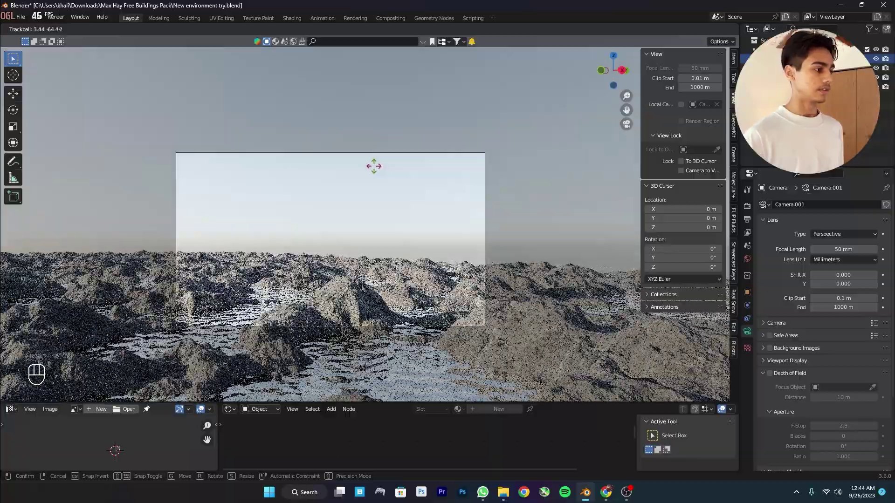
Trackball-rotate the camera and dolly it along its local Z axis toward the rocky peaks
key("g")
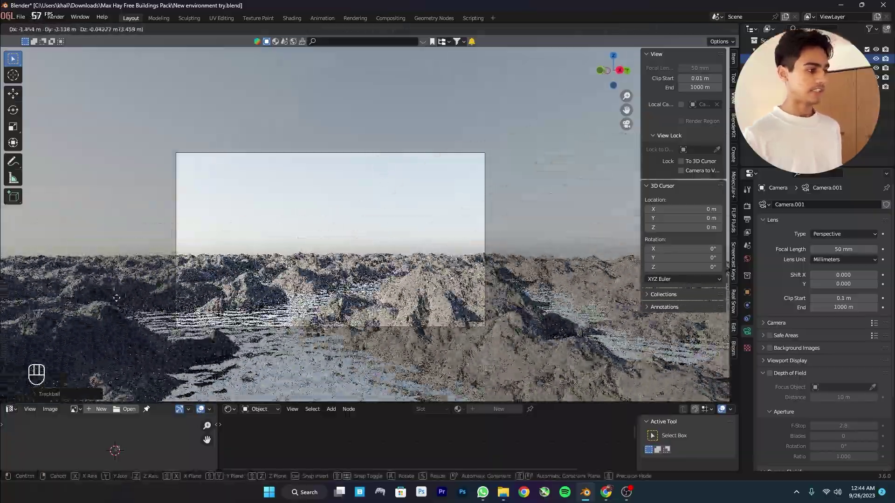
key("r")
key("r")
key("g")
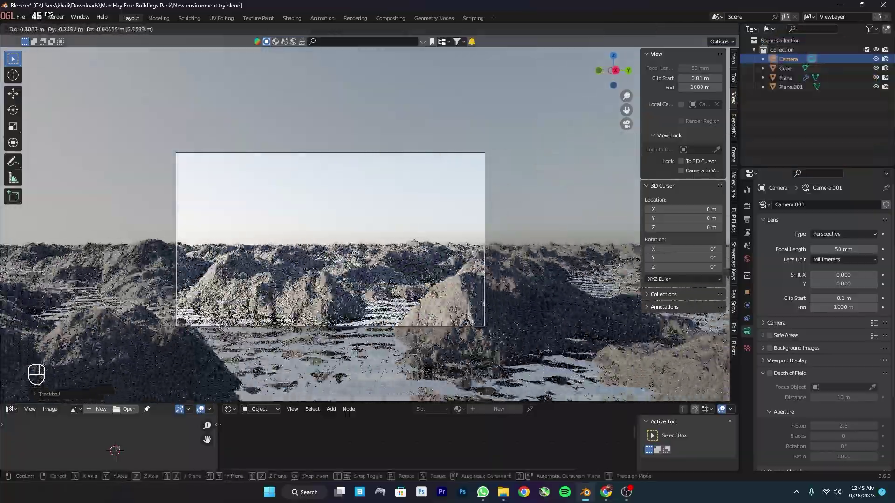
key("z")
key("z")
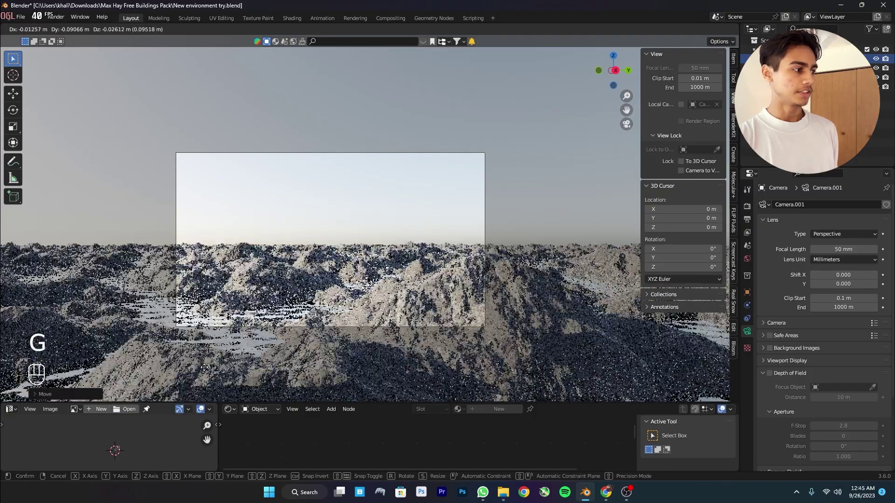
Import the pink cloud photo as an image plane
key("shift+a")
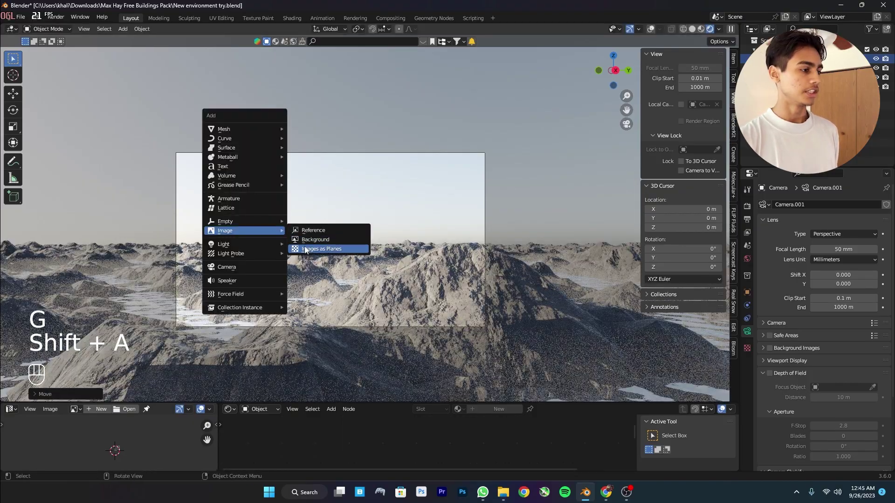
left_click(306, 249)
left_click(532, 212)
scroll(638, 344, "down", 2)
scroll(610, 328, "down", 2)
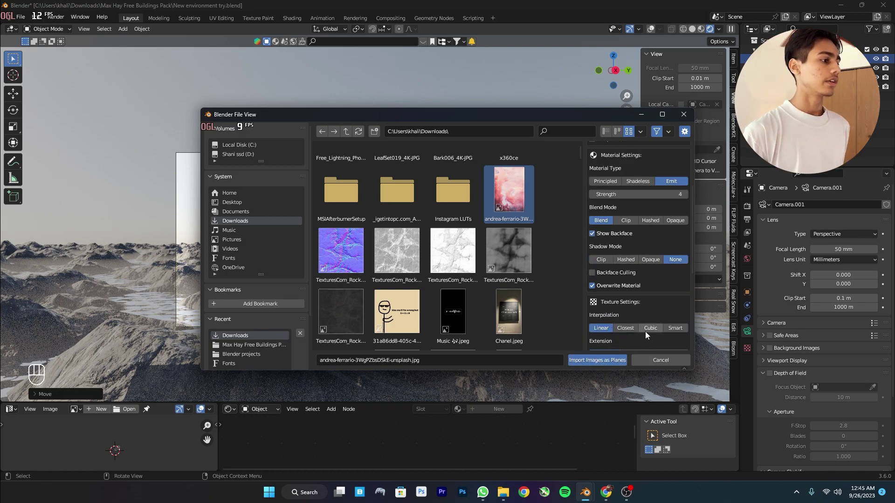
scroll(645, 332, "down", 2)
scroll(641, 340, "down", 2)
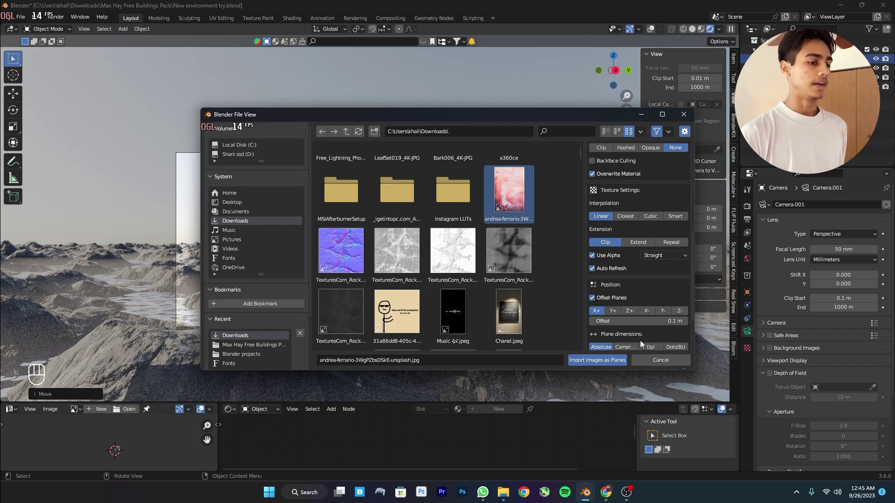
scroll(606, 340, "down", 2)
left_click(602, 362)
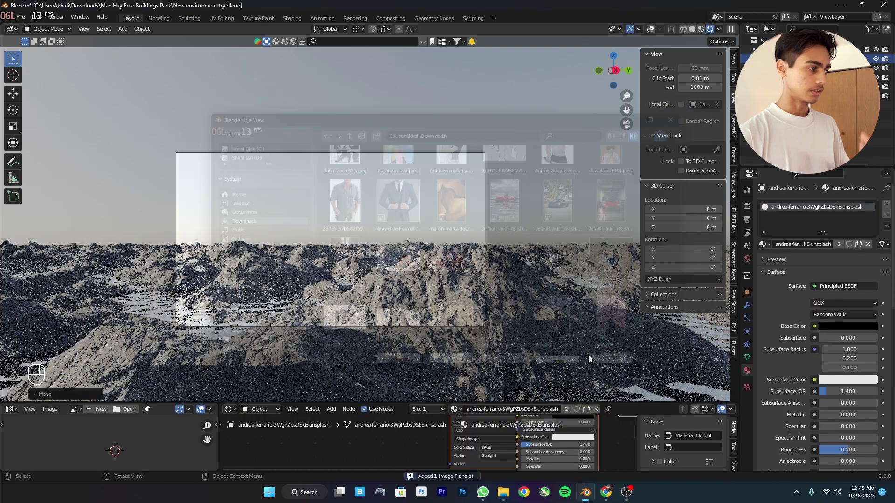
Scale up the cloud plane, move it behind the mountains, and save the file
key("s")
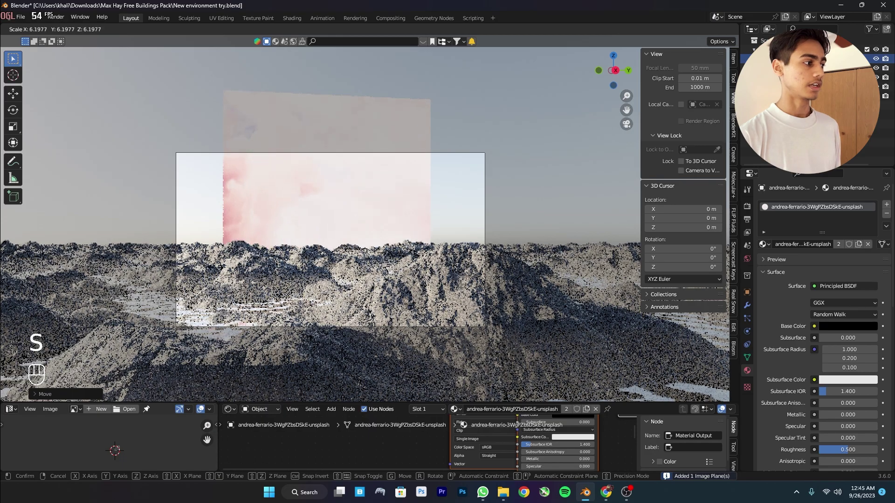
left_click(391, 175)
key("g")
left_click(353, 110)
key("ctrl+s")
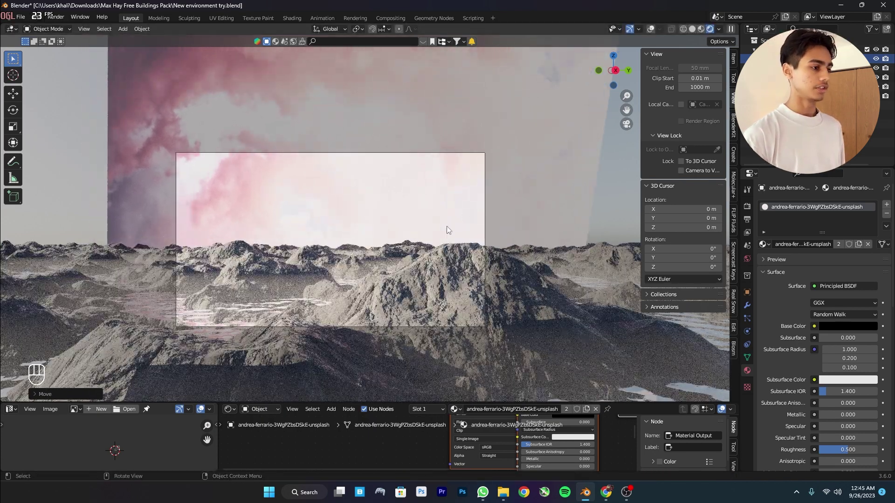
left_click(747, 219)
scroll(834, 308, "down", 5)
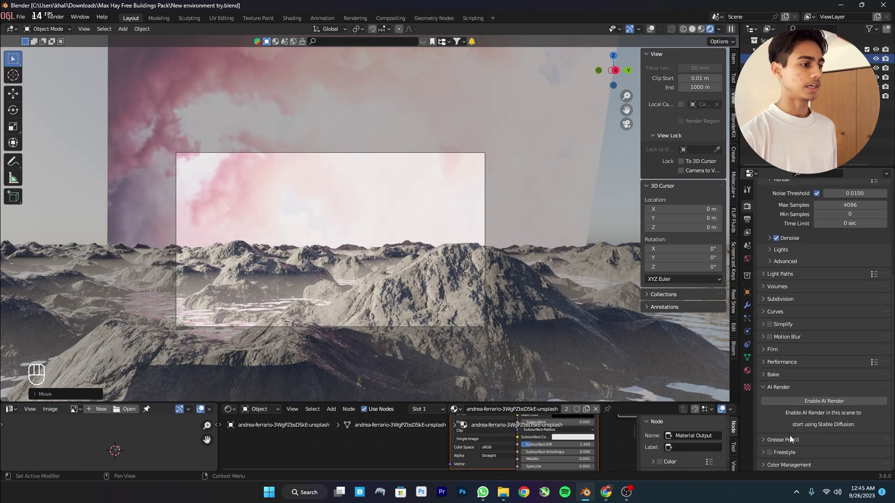
Set the Color Management look to Very High Contrast
left_click(785, 465)
scroll(797, 444, "down", 3)
left_click(830, 417)
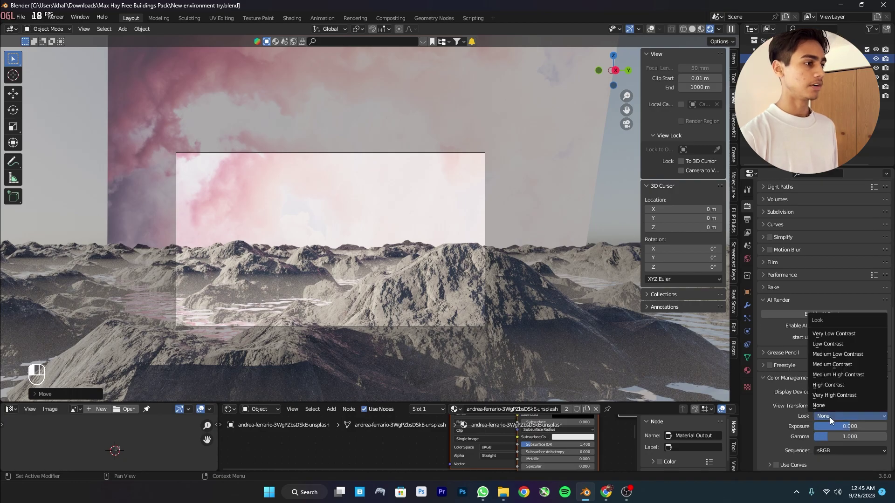
left_click(829, 395)
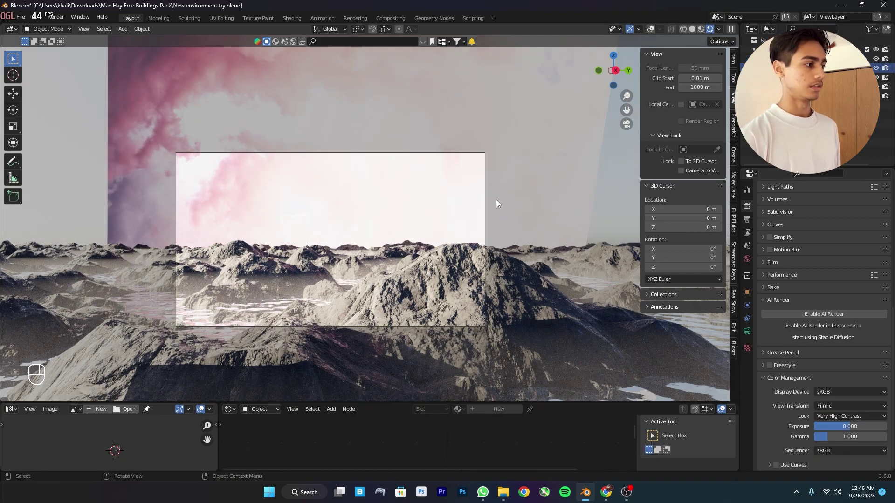
Fine-tune the camera position and set its focal length to 40.2 mm
key("shift")
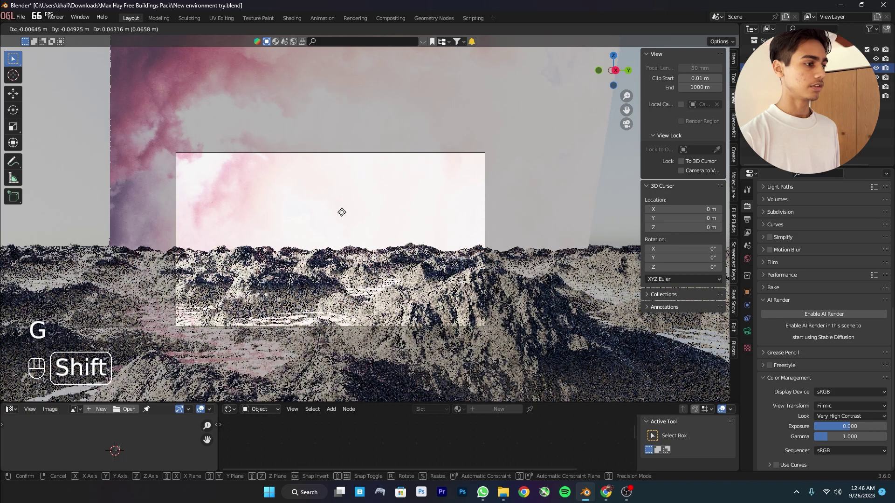
left_click(332, 224)
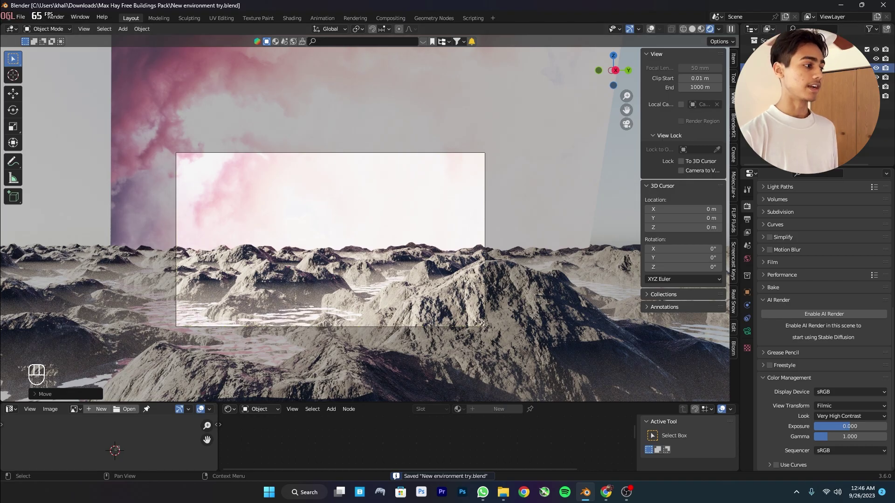
left_click(832, 132)
left_click_drag(844, 227, 804, 227, "shift")
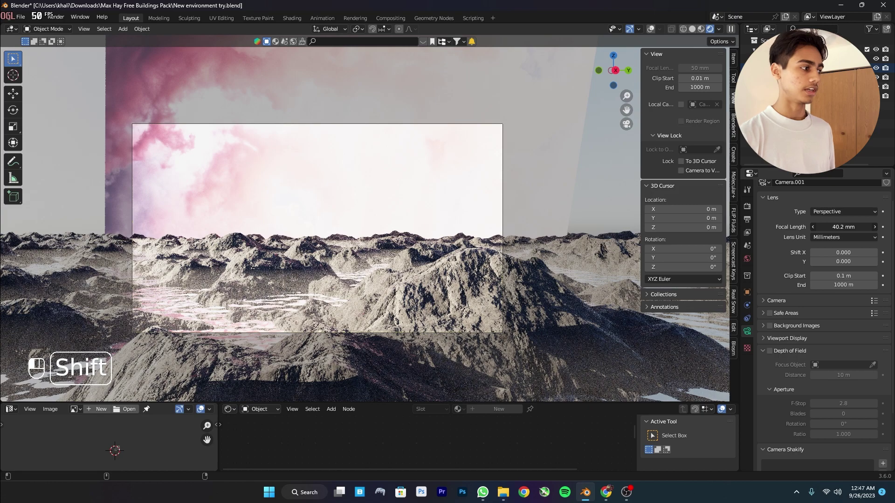
Set the output resolution to 3840 × 2160 pixels, then bring up the render sampling settings
key("ctrl+s")
left_click(752, 219)
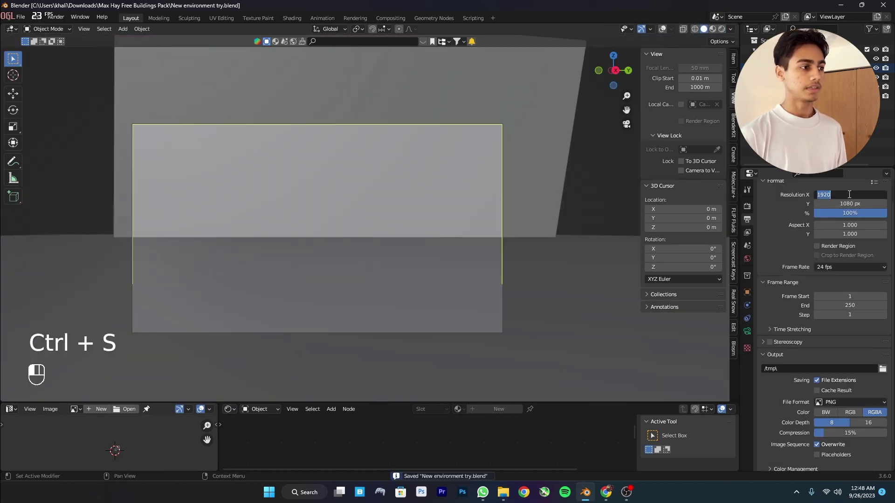
type("40")
key("Return")
type("216")
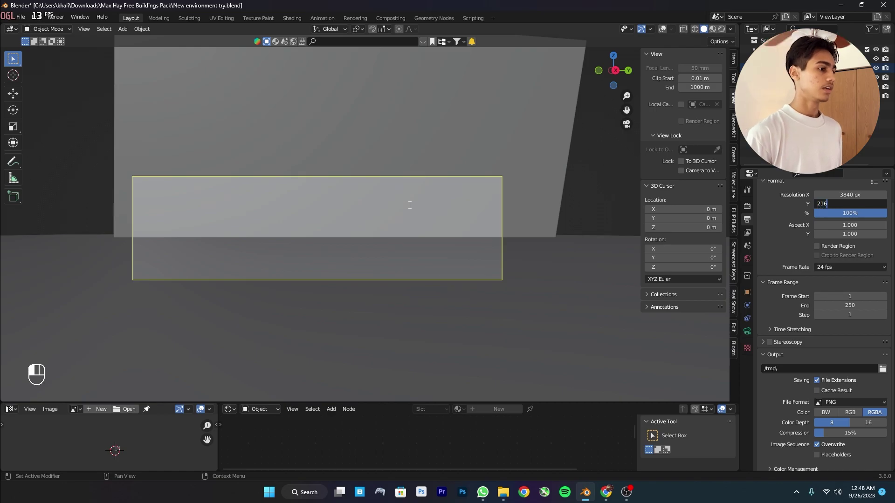
type("0")
key("Return")
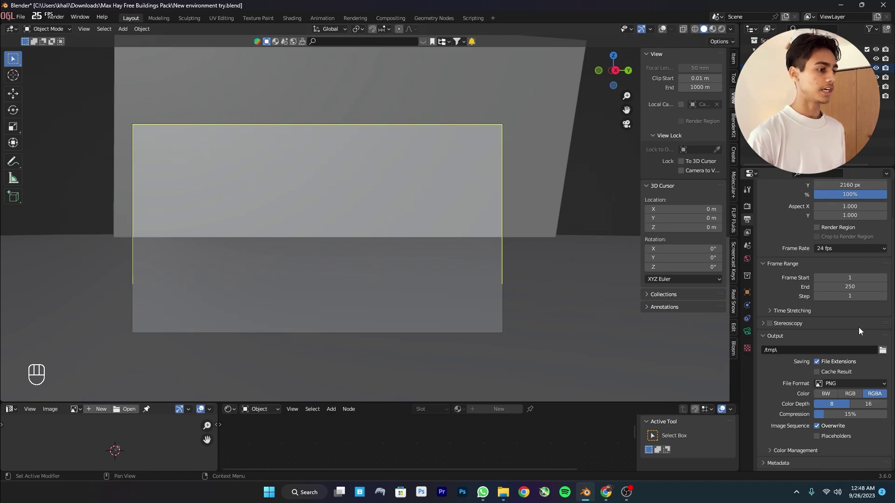
scroll(815, 252, "up", 1)
left_click(747, 206)
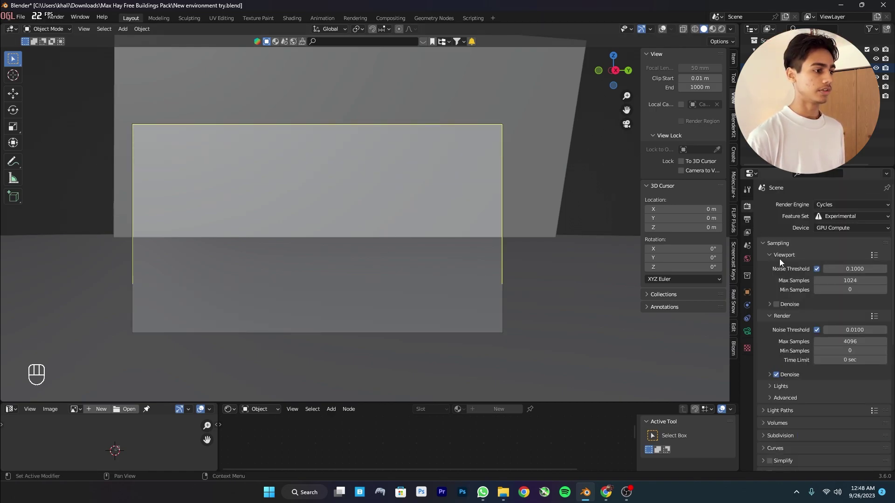
scroll(827, 375, "down", 3)
scroll(827, 374, "up", 3)
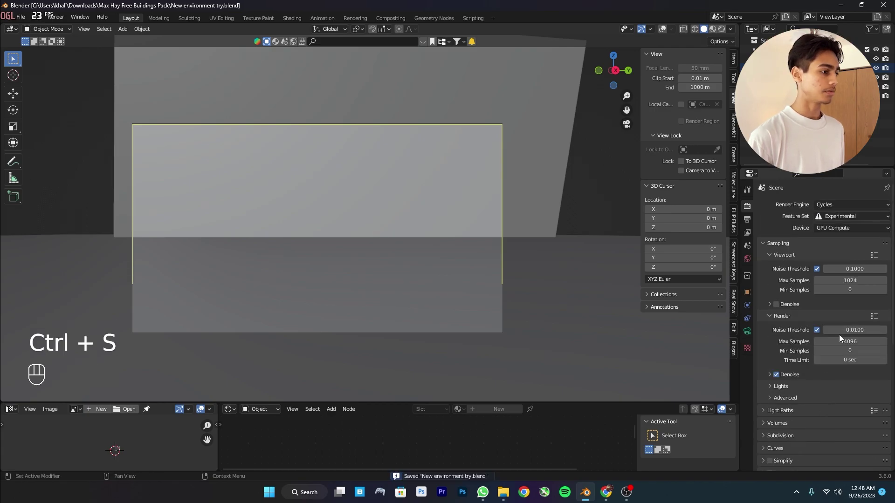